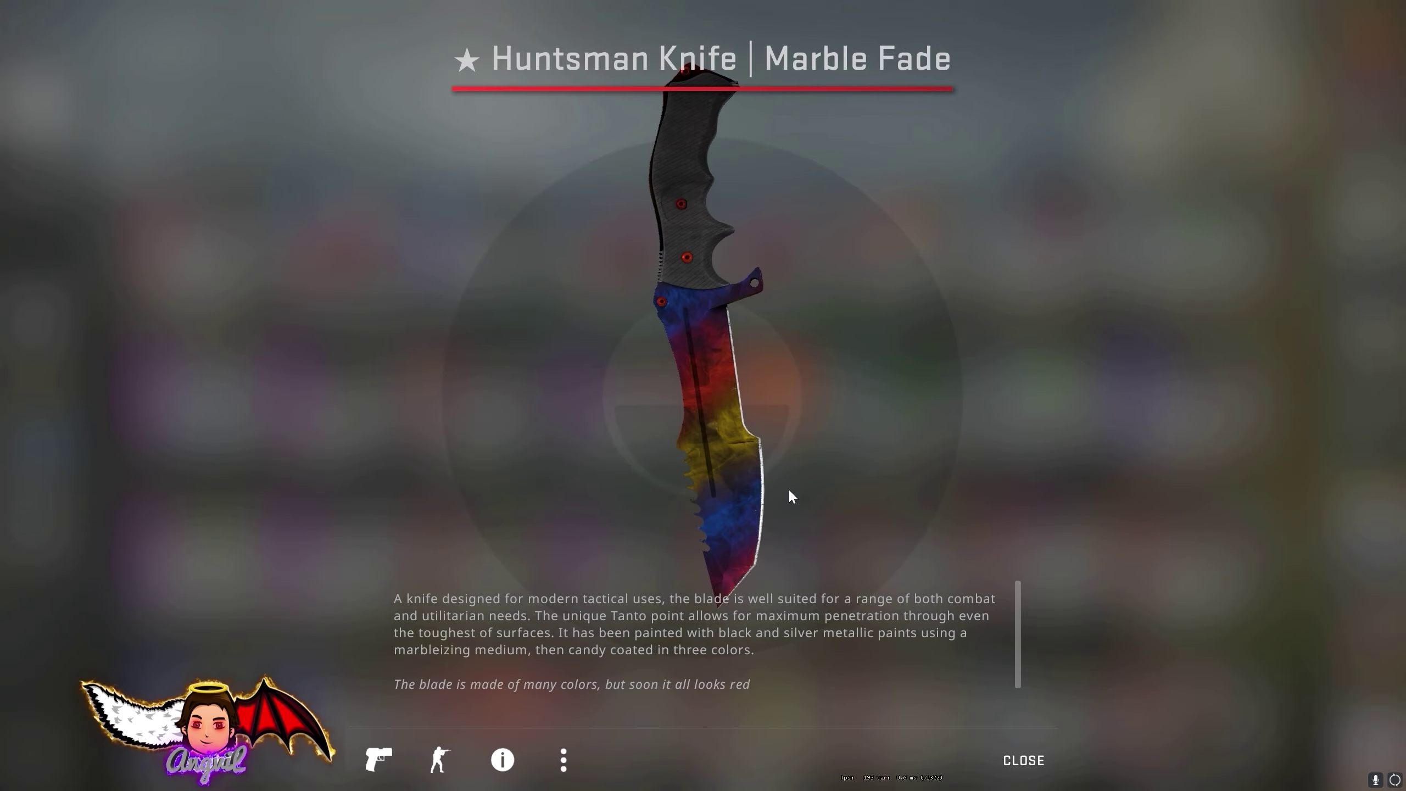
Rotate the Huntsman Knife Marble Fade to view the back of the blade and then the front again
mouse_move(778, 475)
mouse_down()
mouse_move(611, 436)
mouse_move(765, 452)
mouse_up()
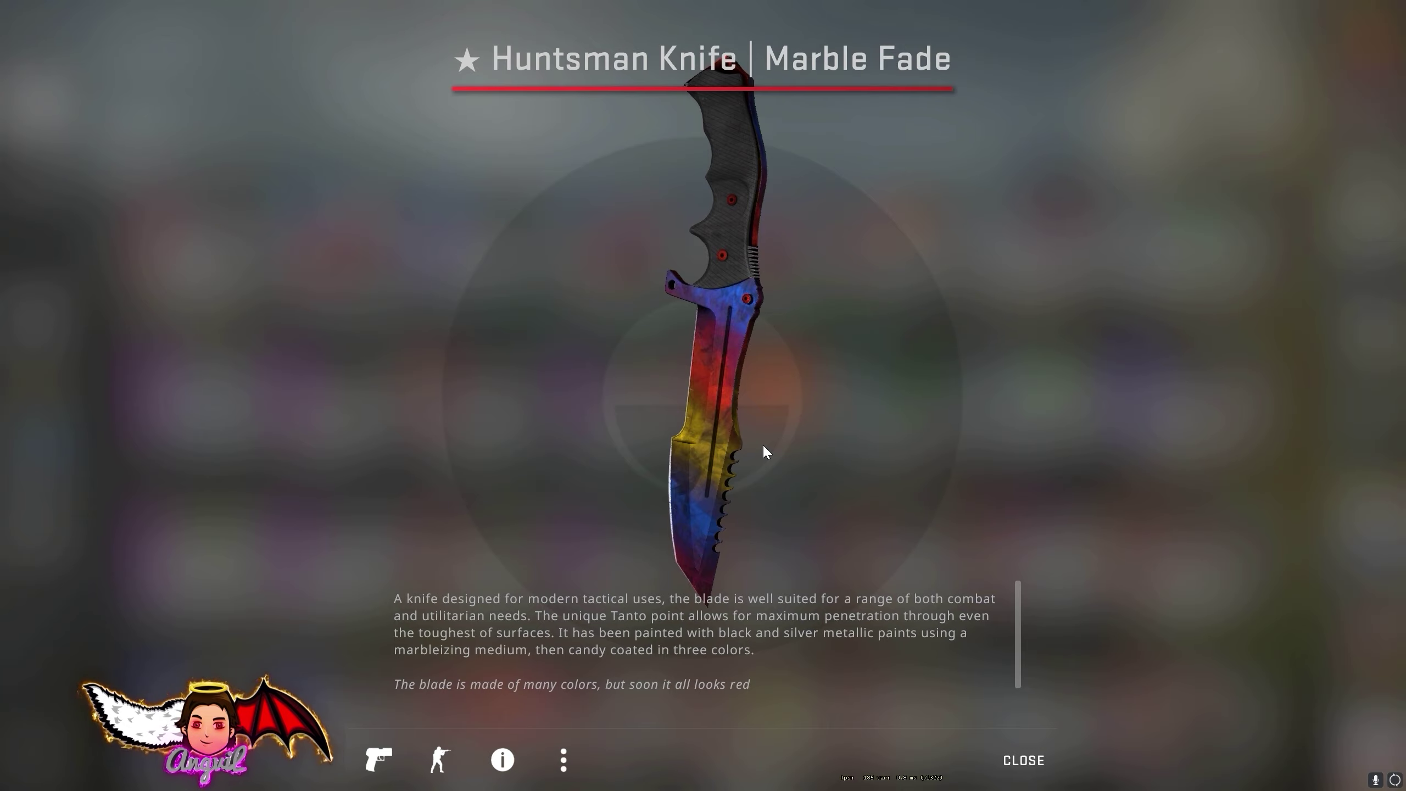
drag(764, 447, 618, 444)
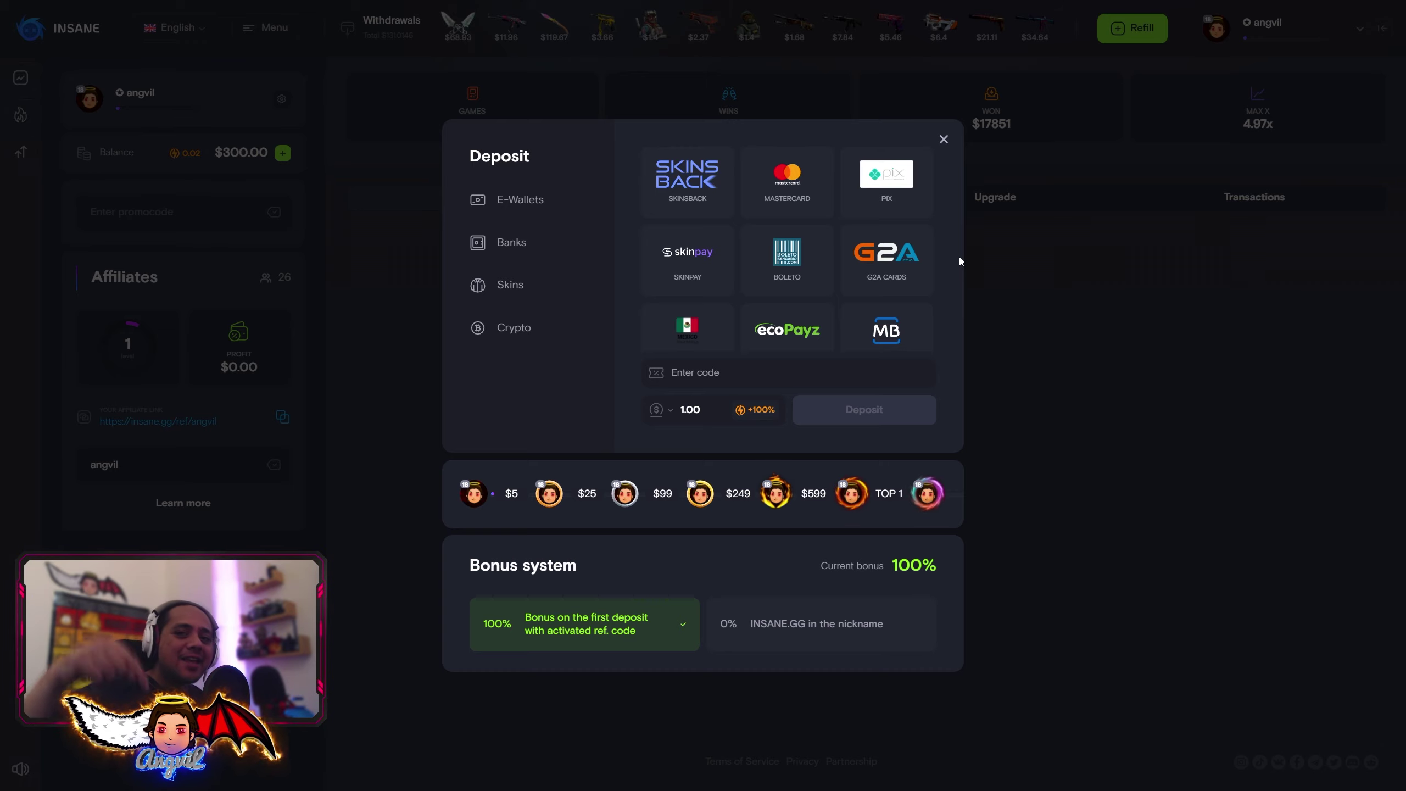
text(angvil30)
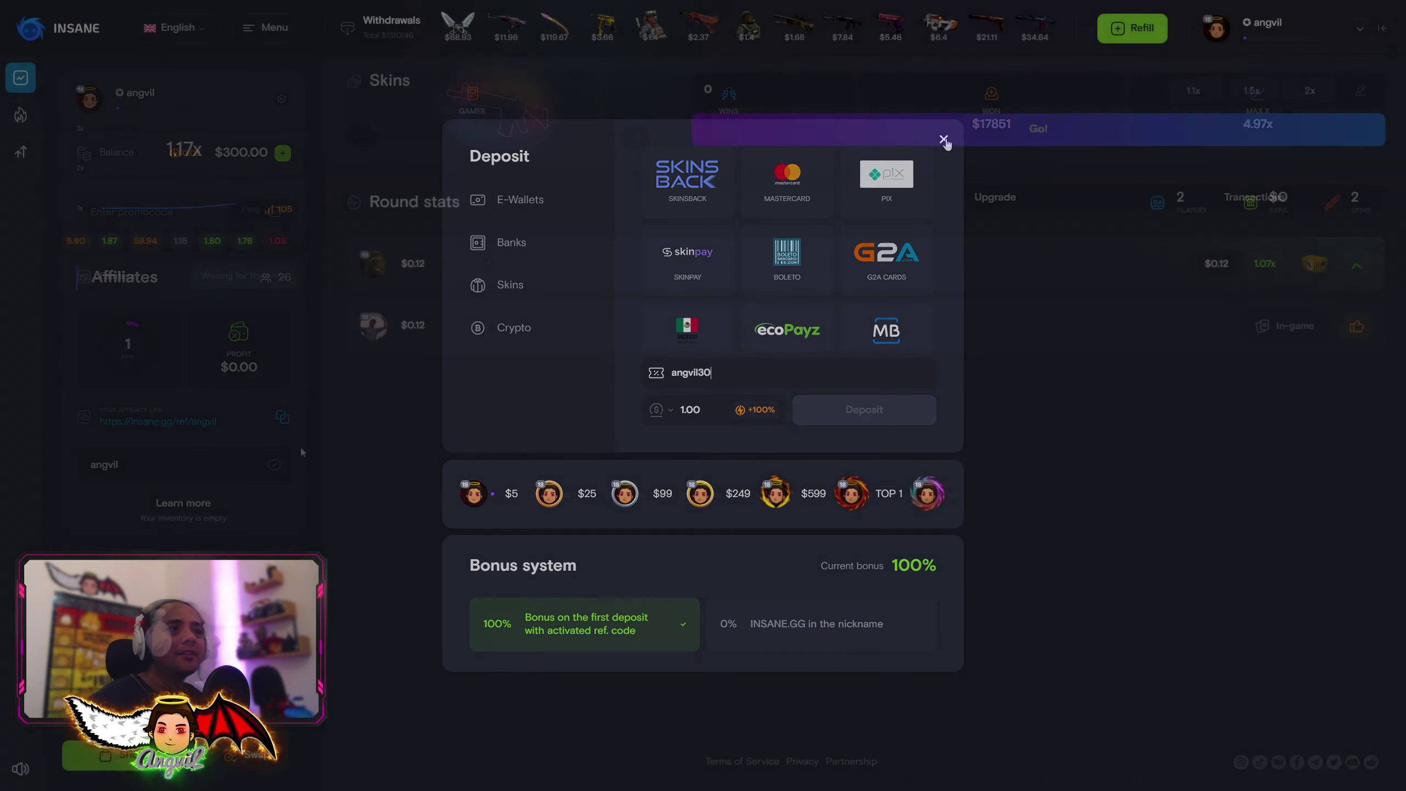
Dismiss the deposit offer and select shop skins like Atomic Alloy, Orange Peel and Styx for about $299.97
click(944, 142)
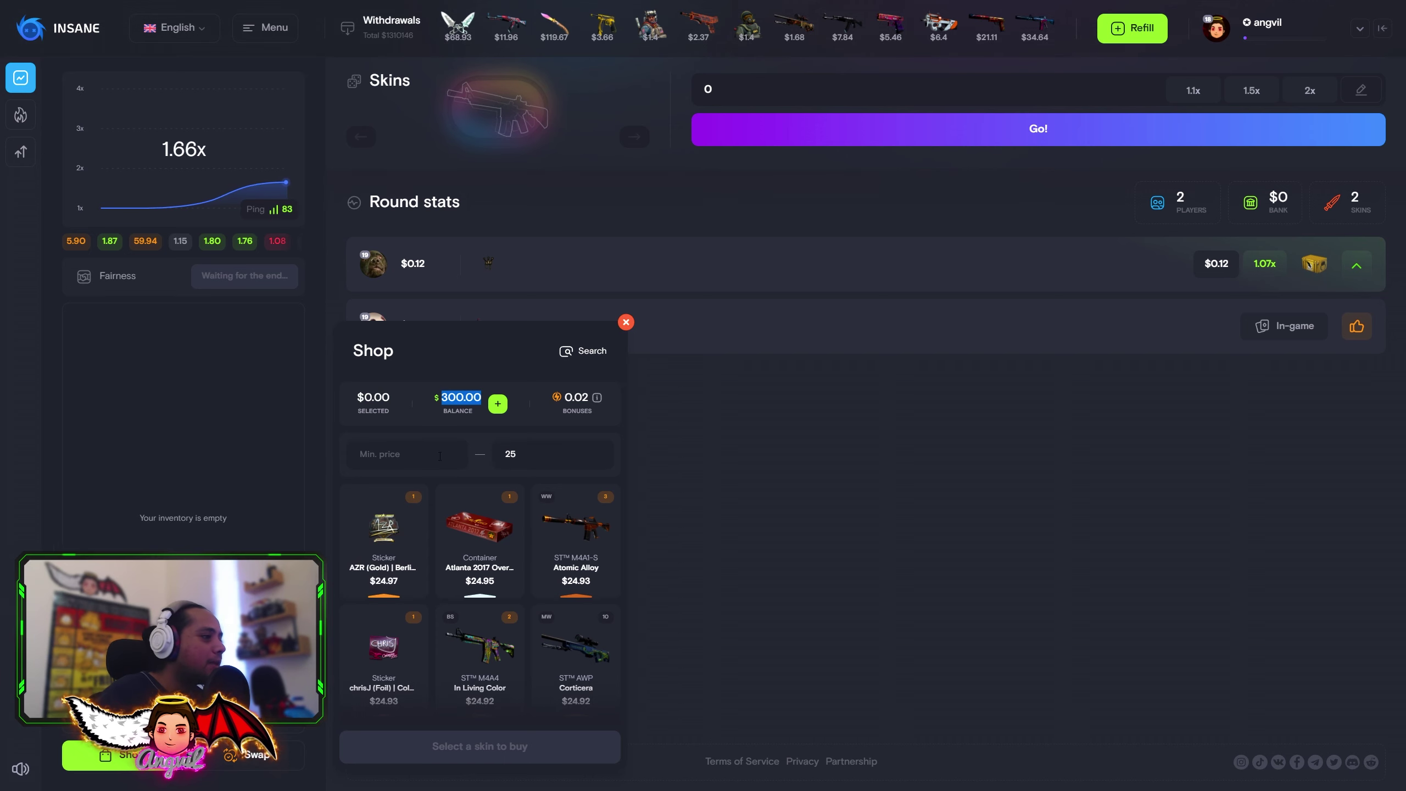
click(481, 528)
click(383, 528)
click(576, 528)
click(576, 649)
click(480, 648)
click(375, 679)
scroll(480, 593, down, 3)
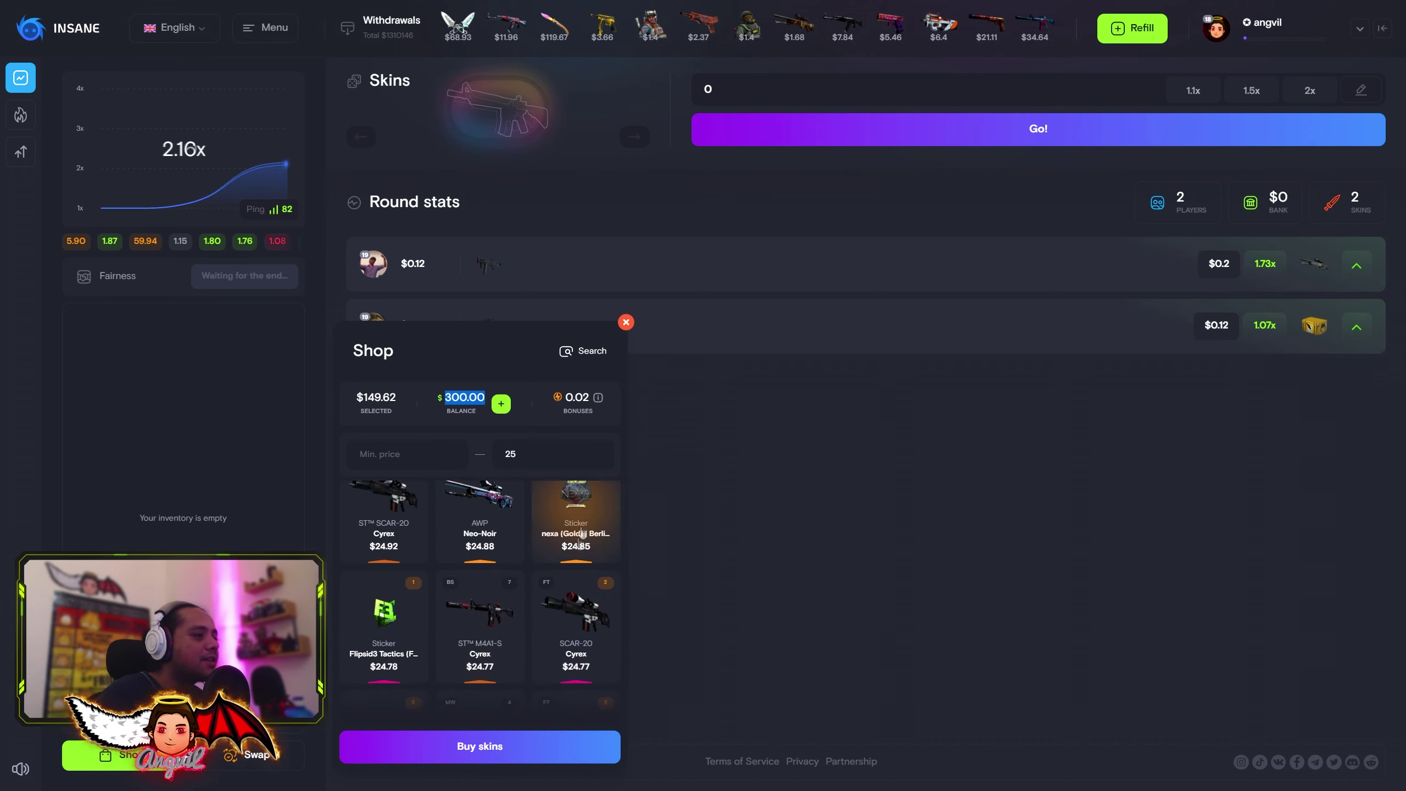
text(28)
click(384, 539)
click(480, 538)
click(553, 571)
click(576, 649)
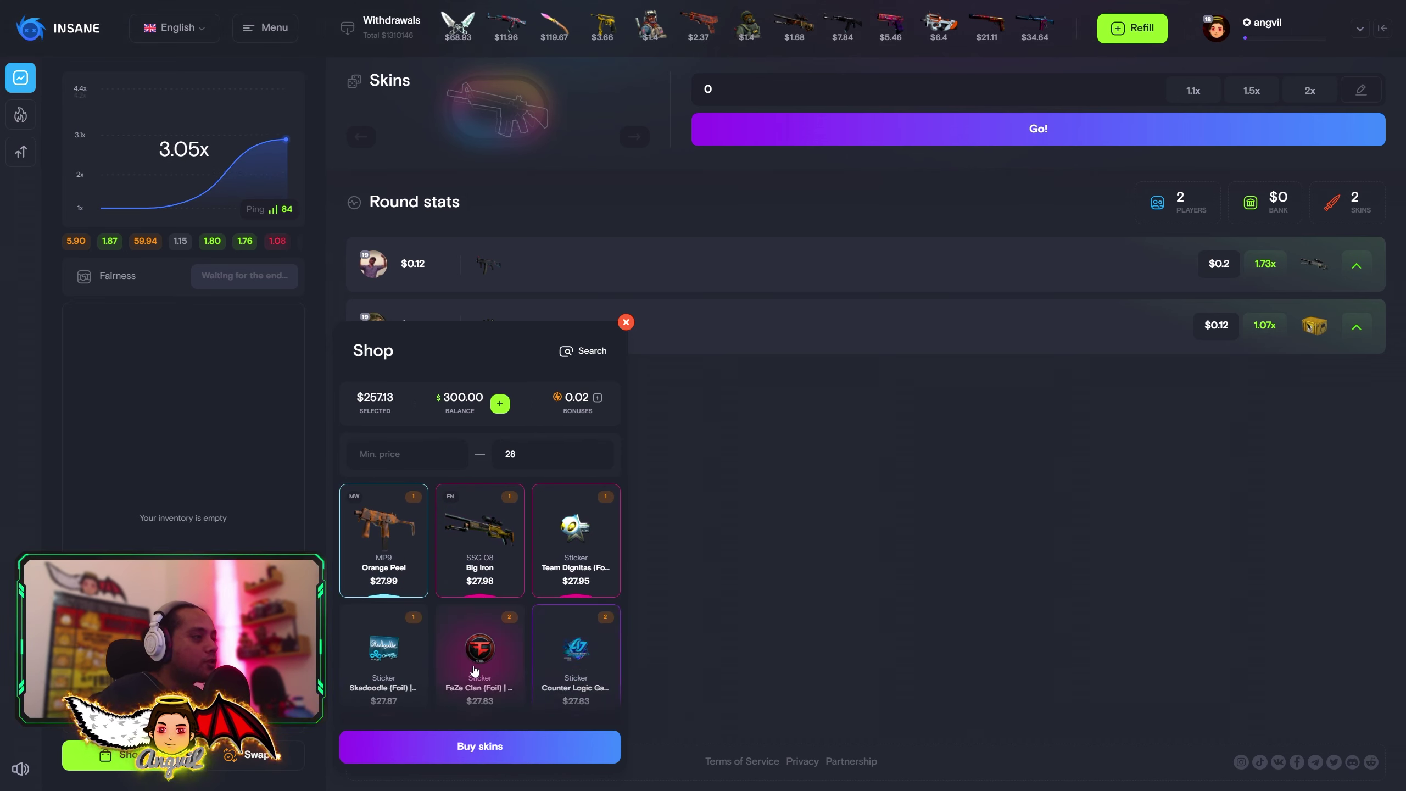
click(481, 648)
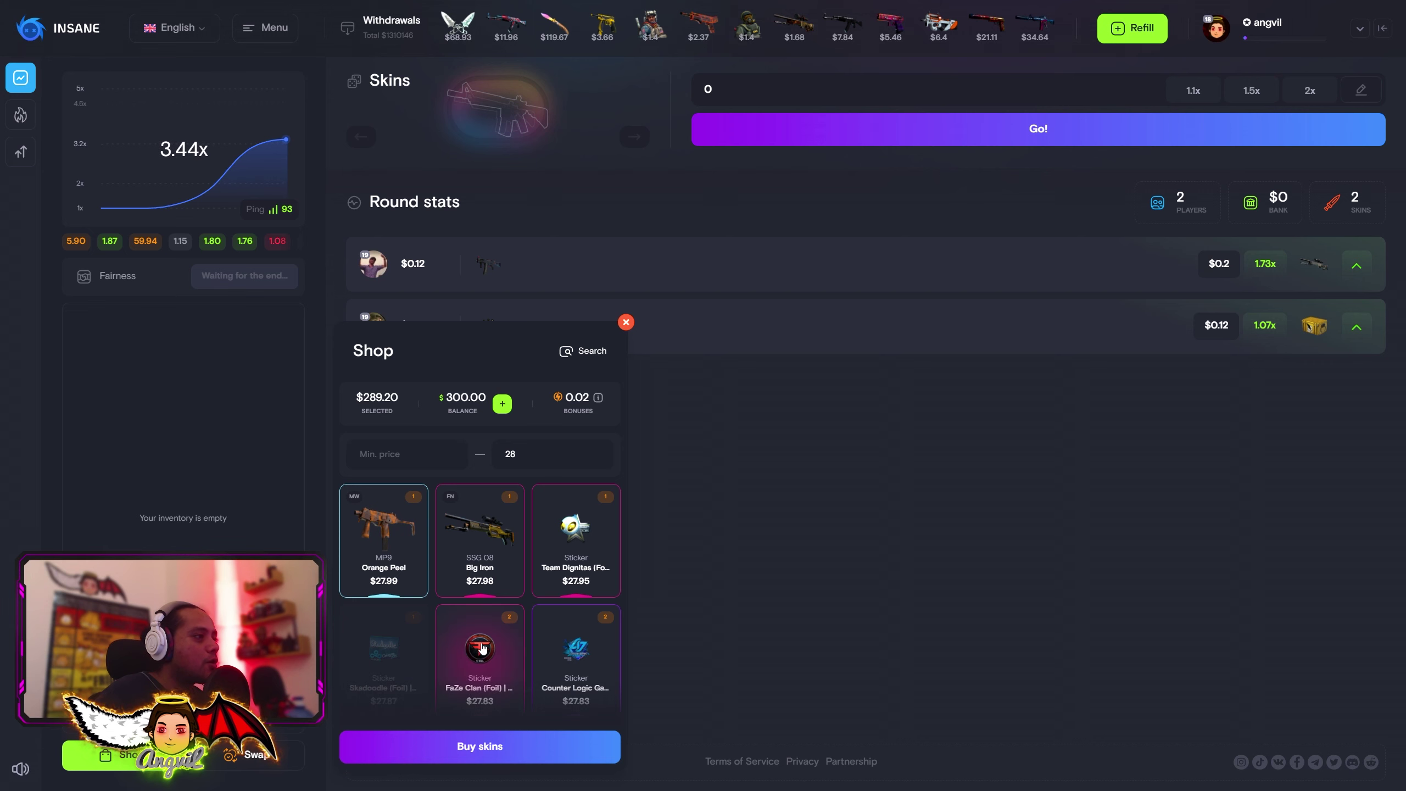
double_click(535, 453)
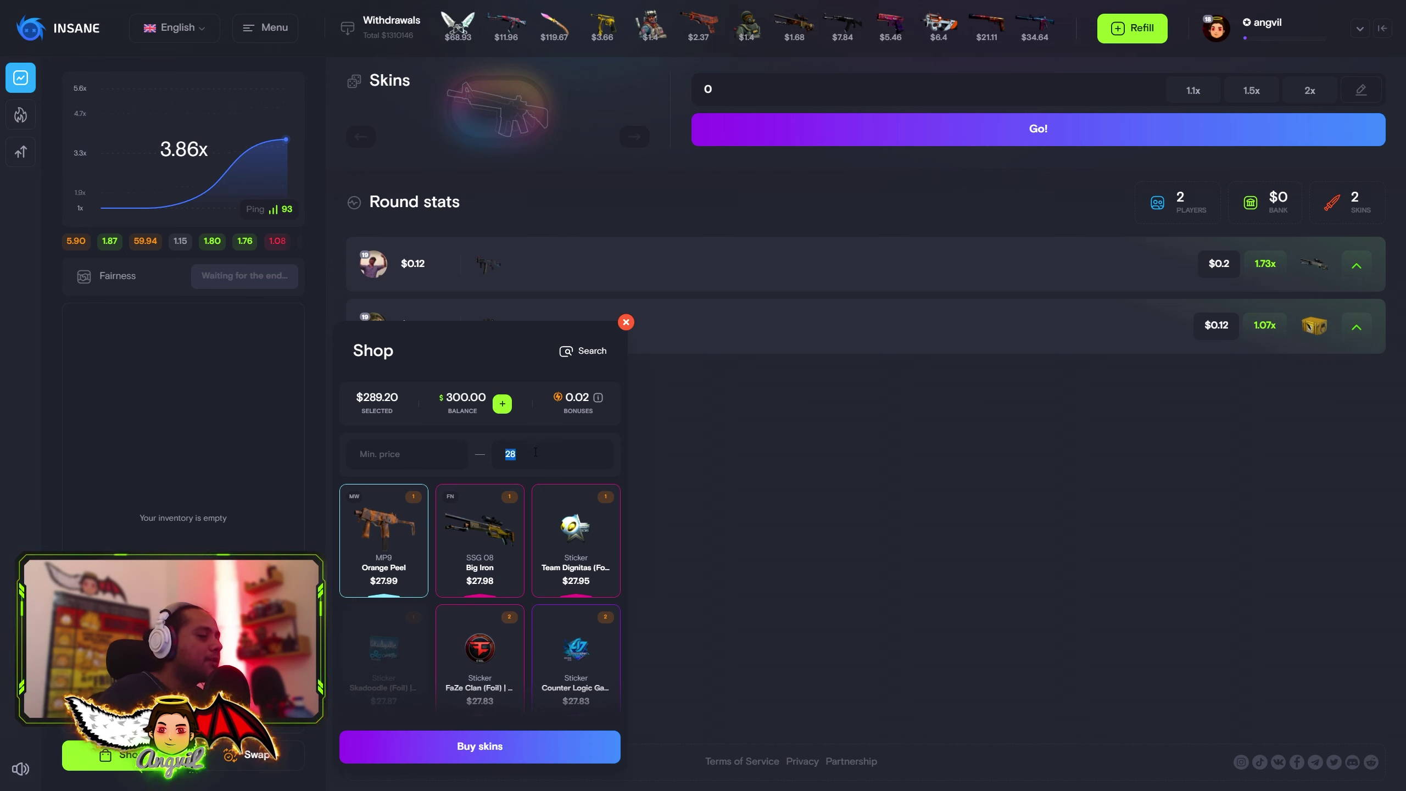
text(11)
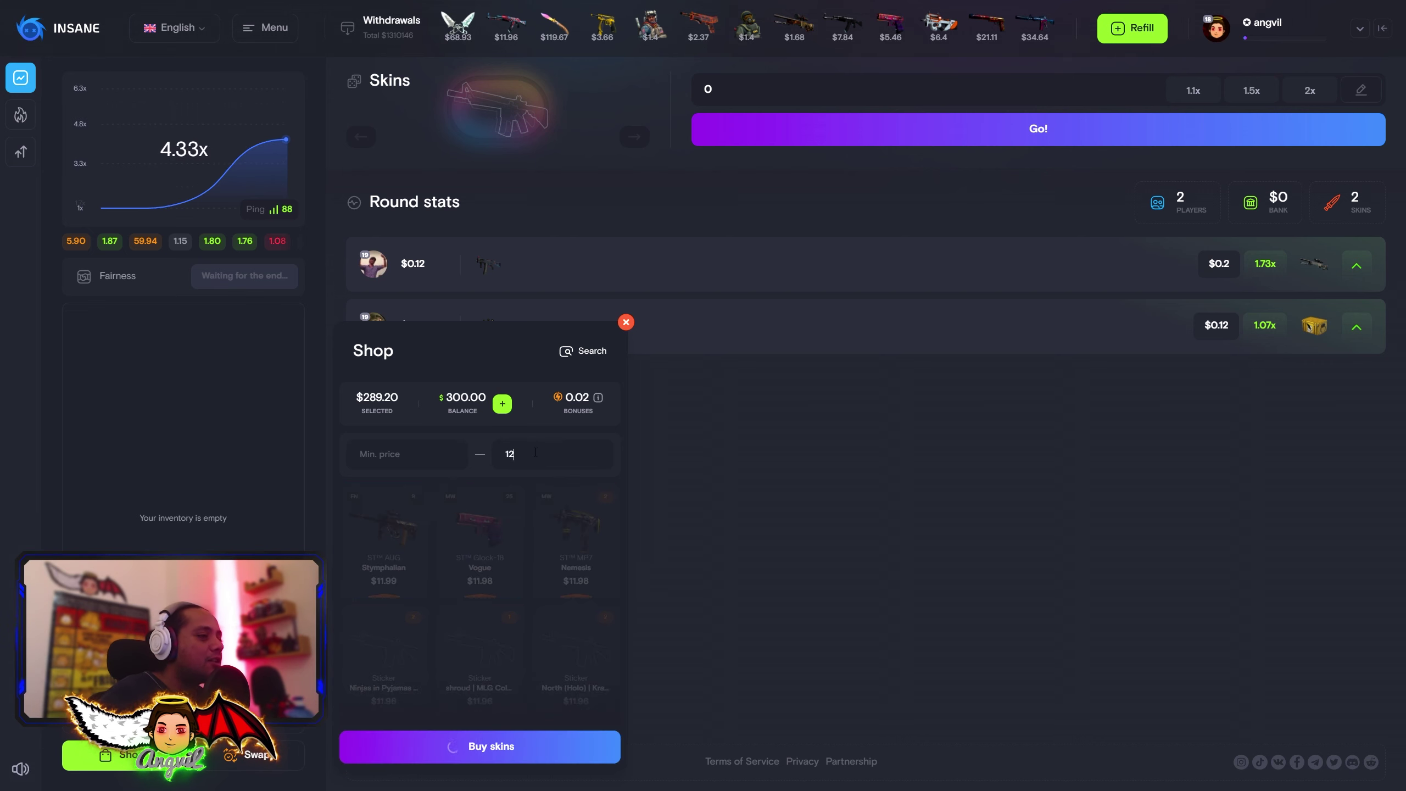
Bet the AZR gold sticker at 1.2x, win the USP-S Ancient Visions, then select Styx and Atomic Alloy
click(575, 549)
click(481, 747)
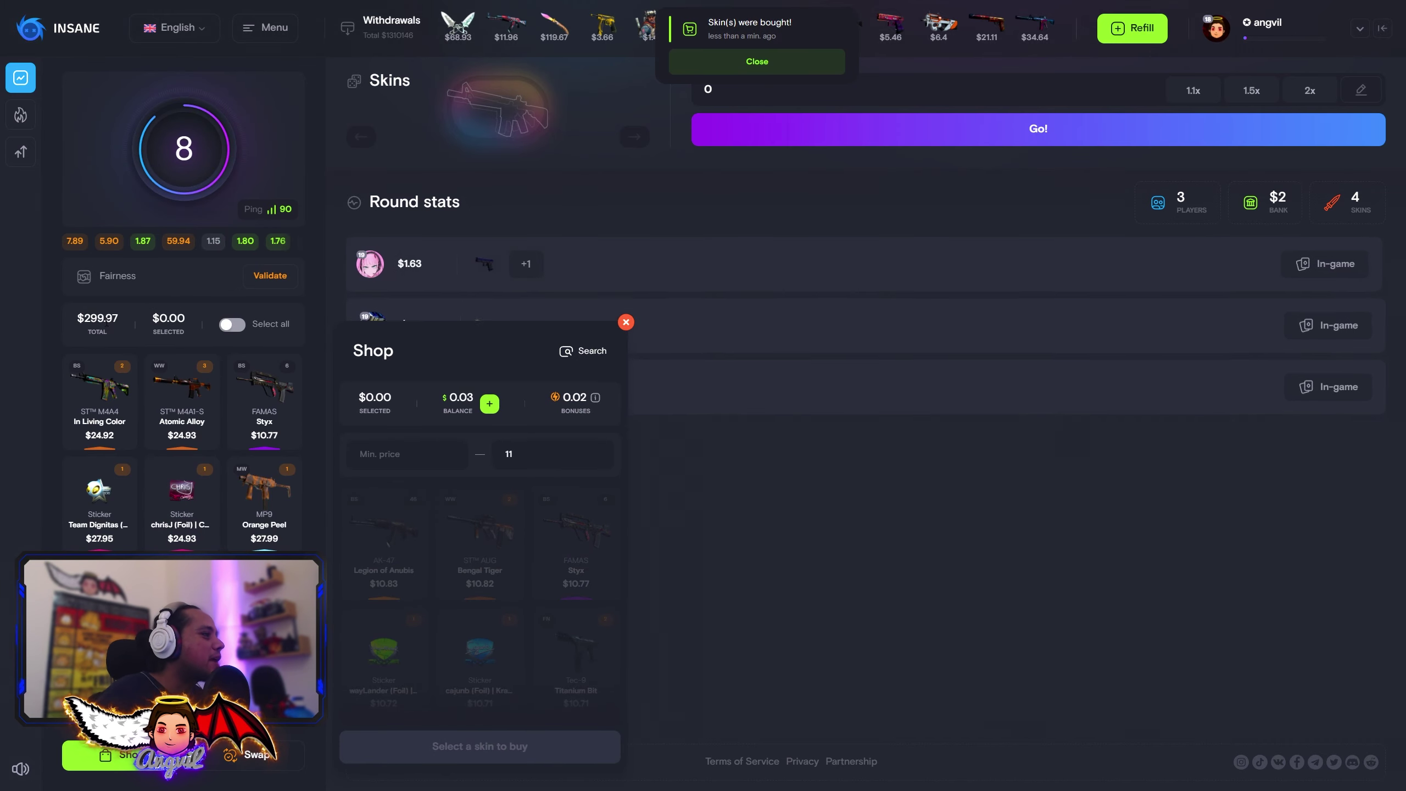
click(626, 322)
scroll(182, 451, down, 1)
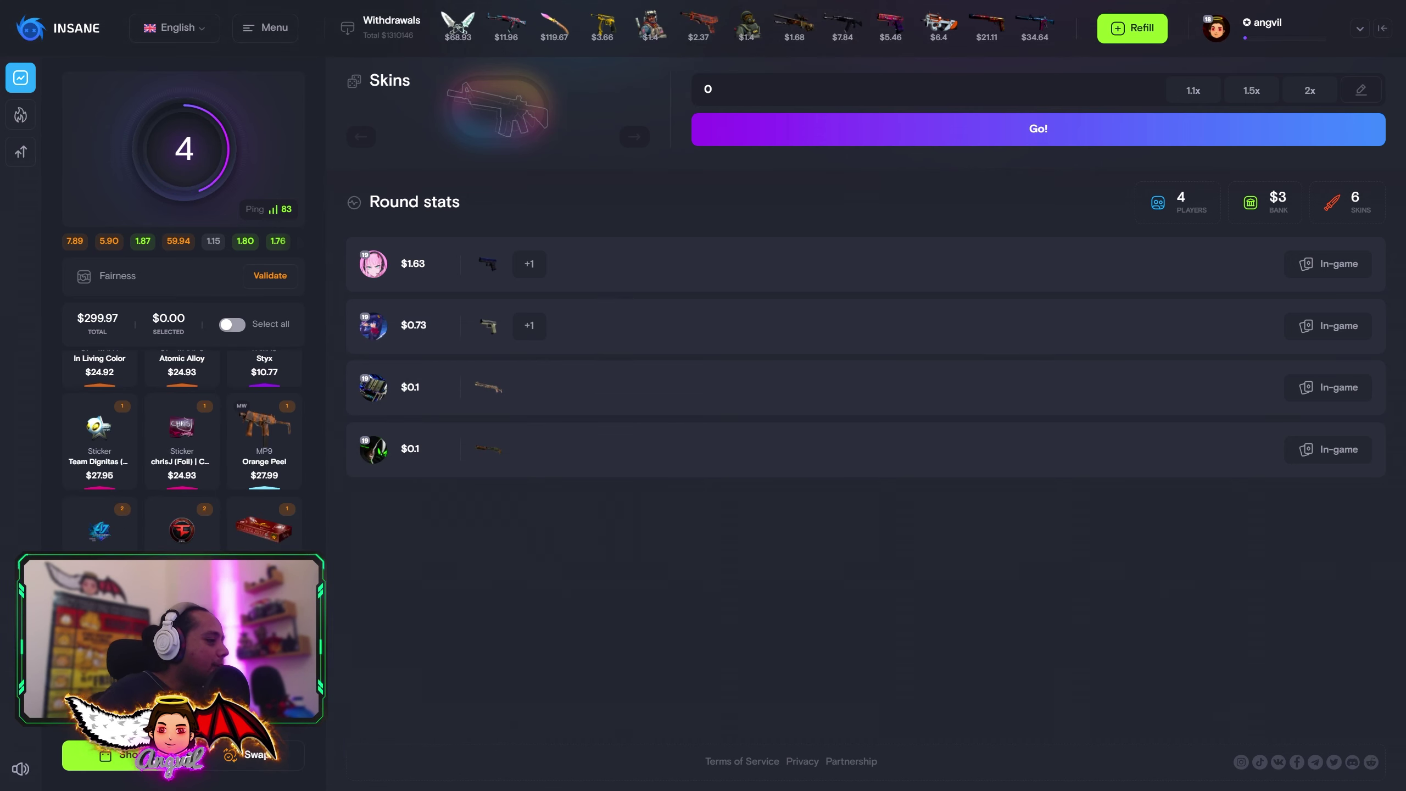
click(264, 583)
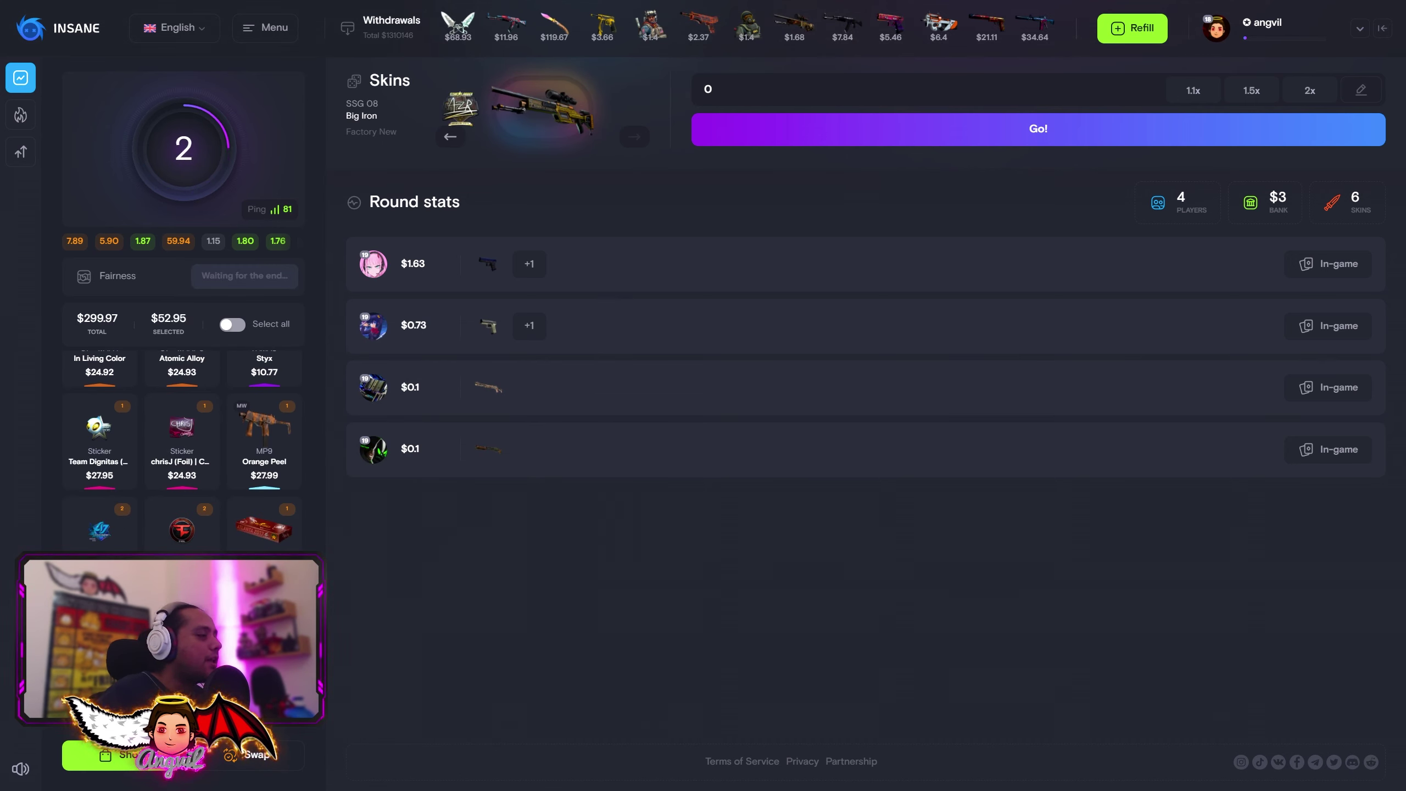
double_click(746, 90)
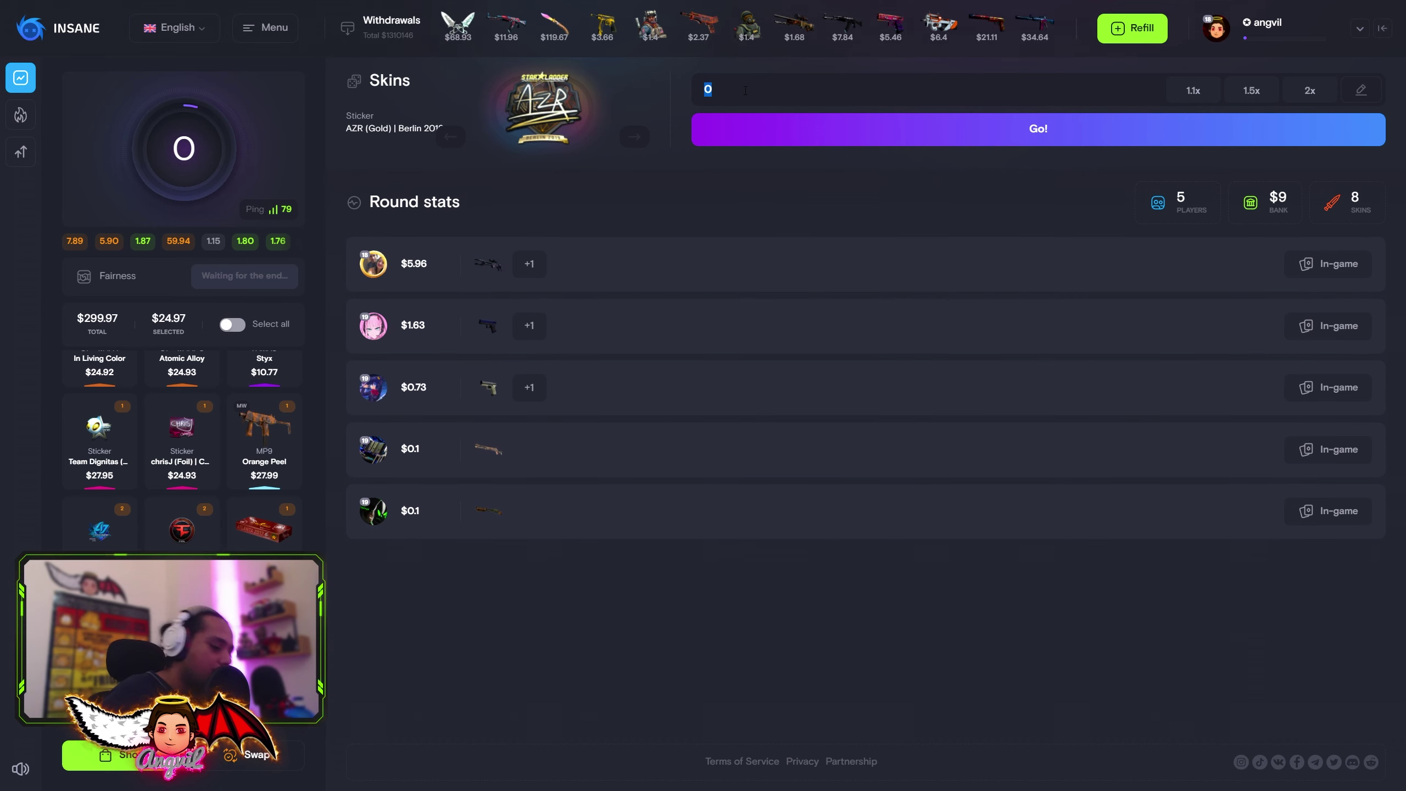
text(12)
click(823, 136)
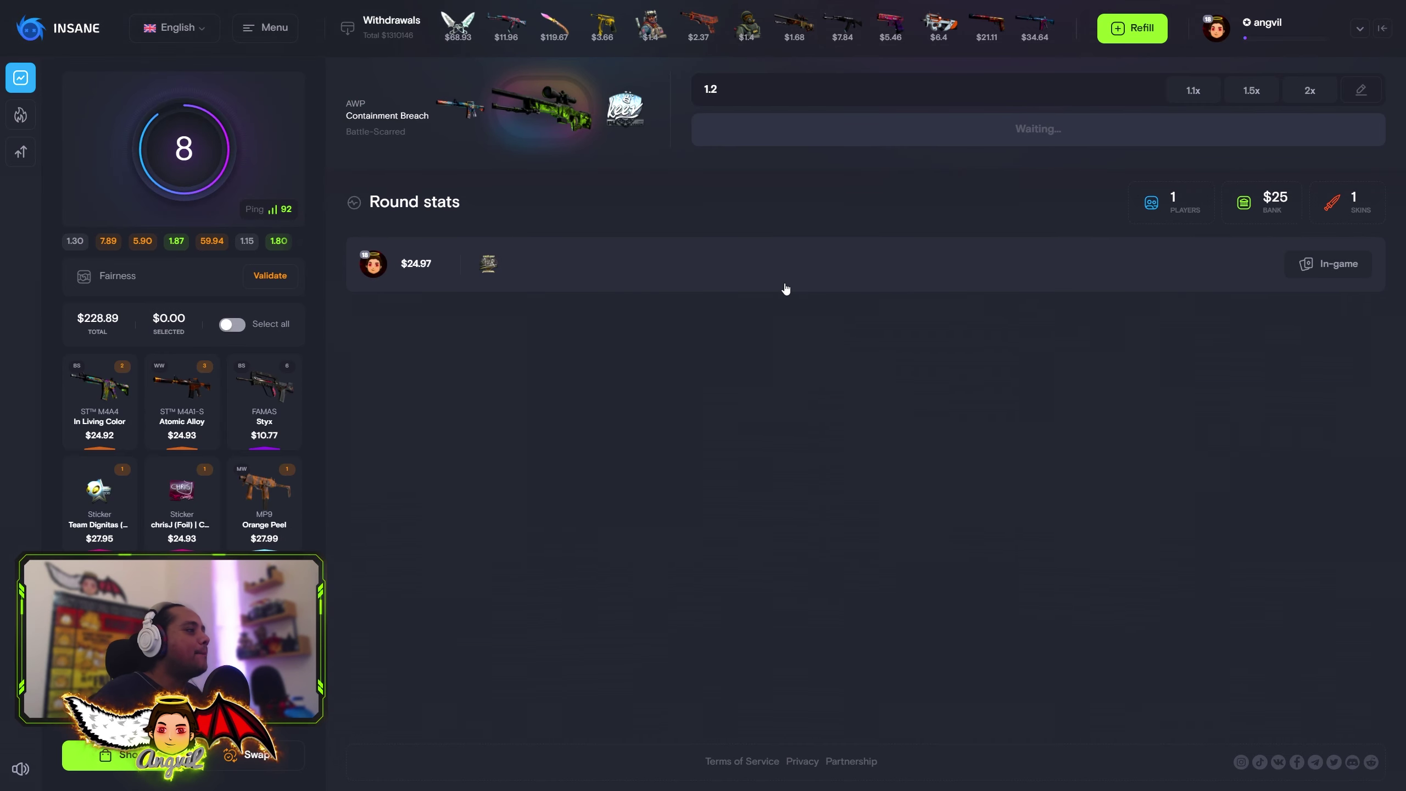
click(264, 396)
click(182, 395)
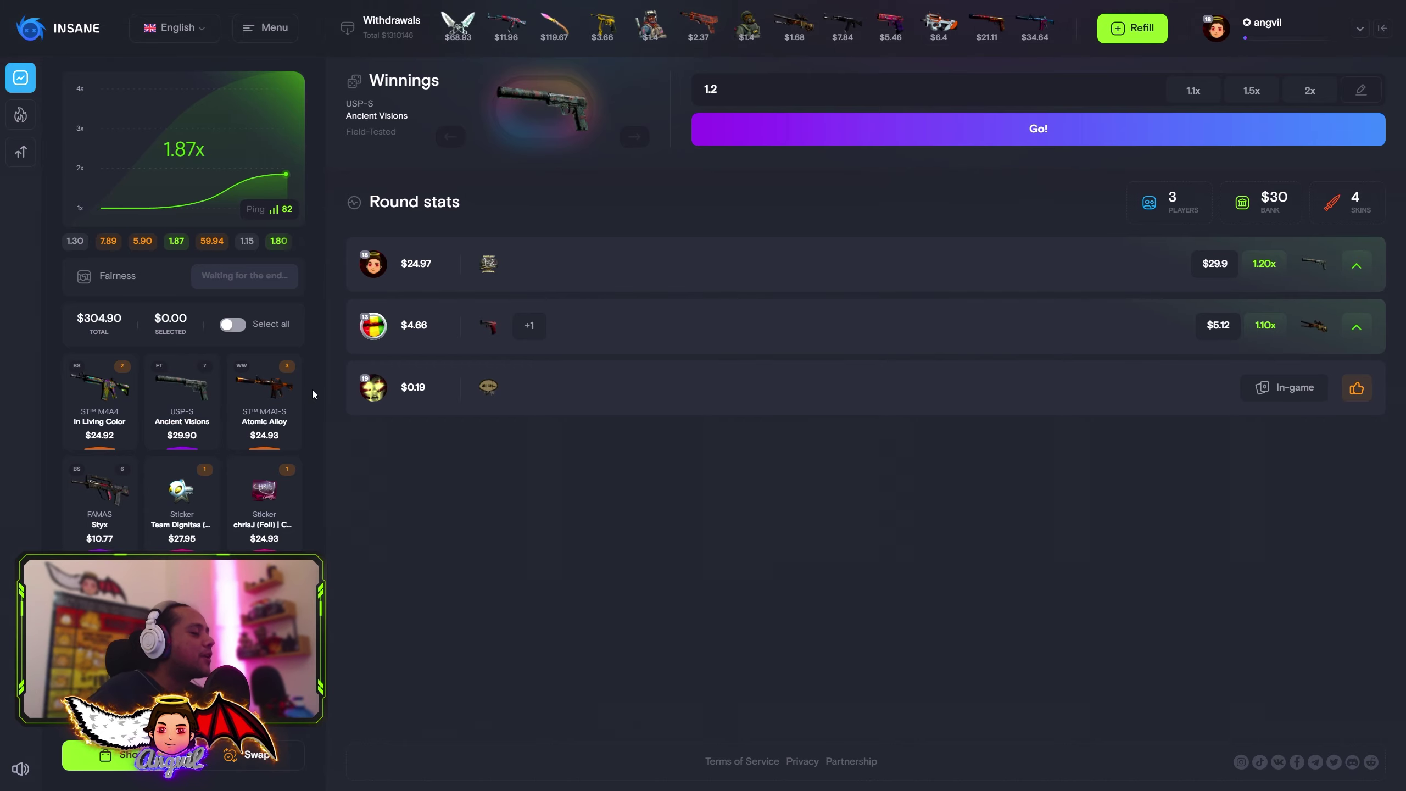
click(20, 115)
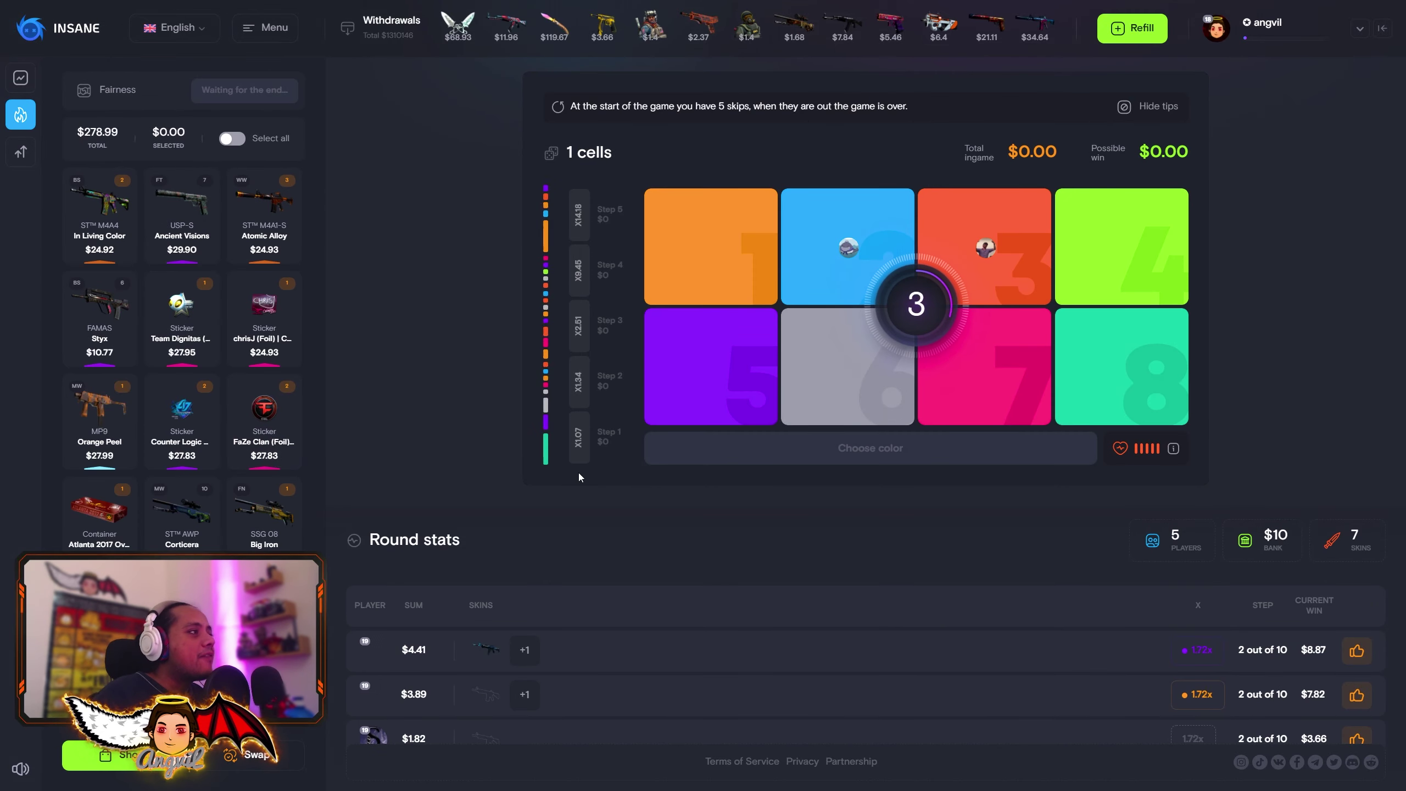
Stake Atomic Alloy in the cells game and cash out $31.16 for a Sawed-Off Devourer
click(264, 220)
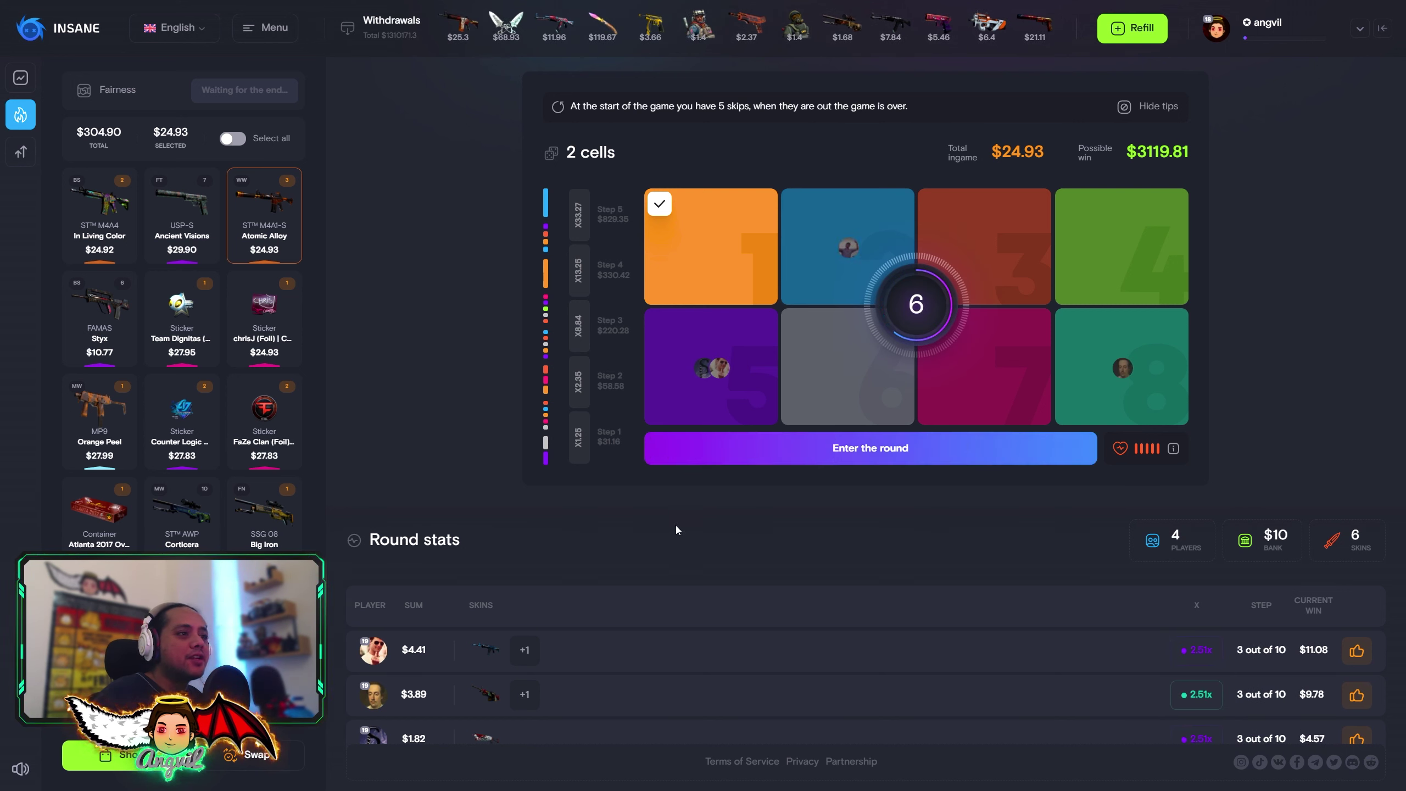
click(808, 278)
click(819, 447)
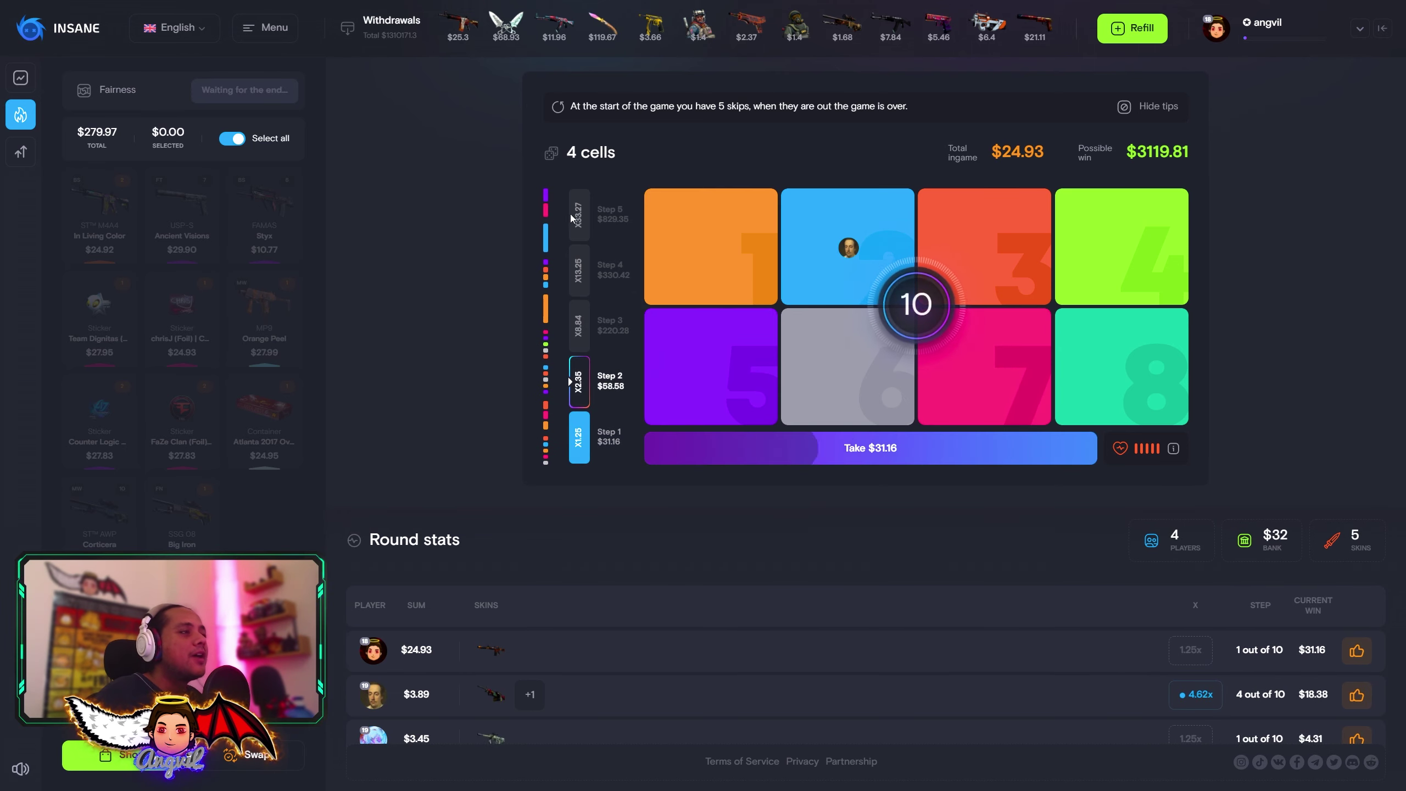
click(660, 449)
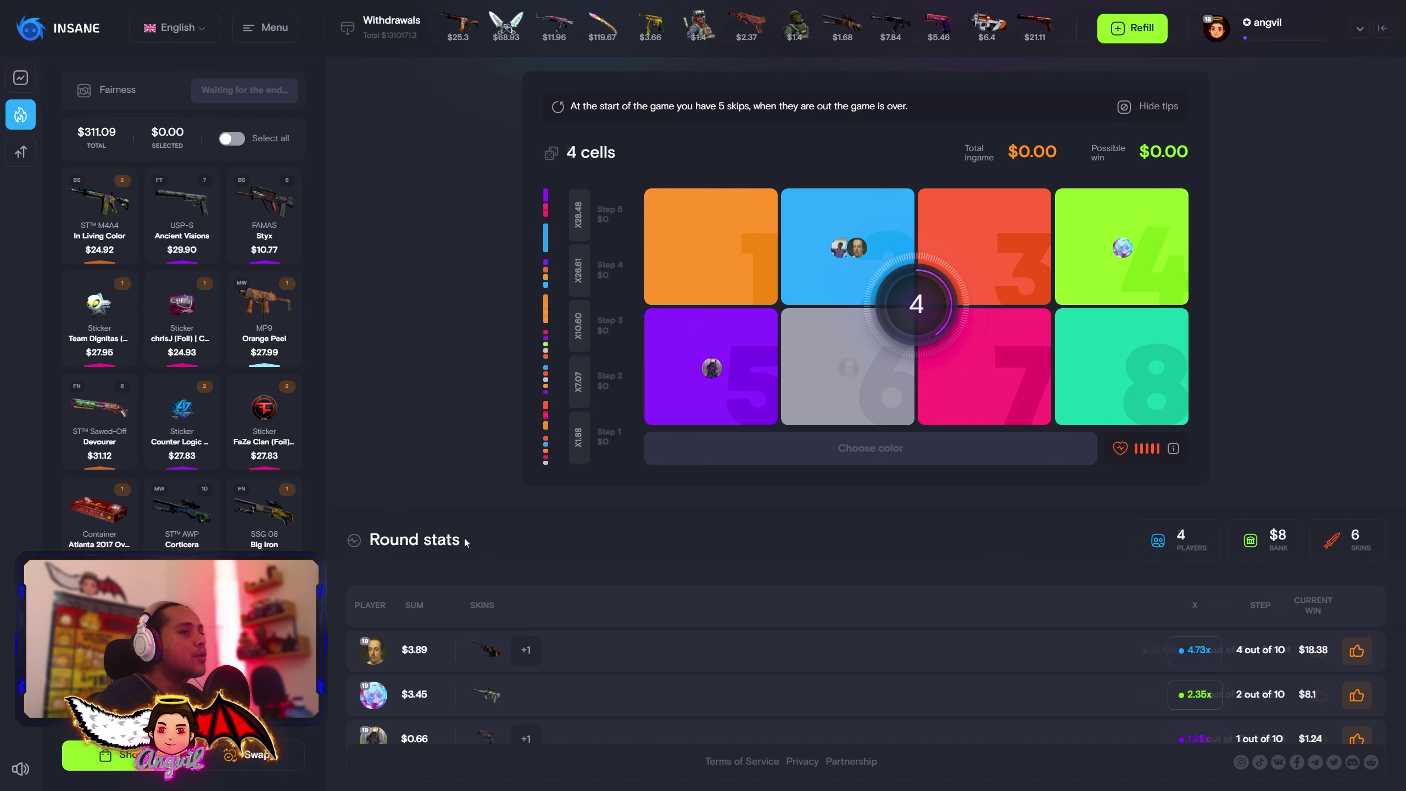
click(264, 220)
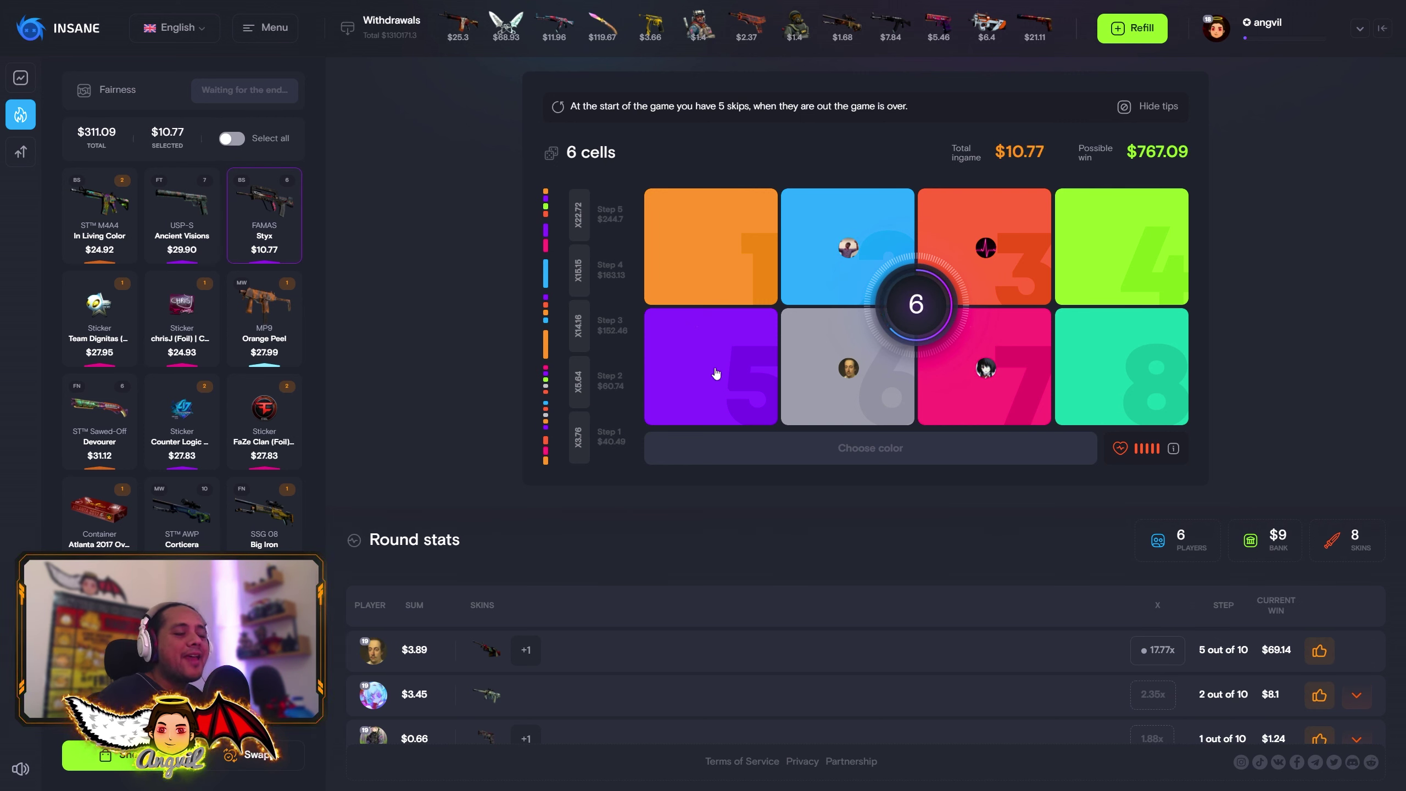
Play Styx on orange, then stake the Atlanta container and Big Iron and cash out $79.39 for an Ursus Knife
click(692, 267)
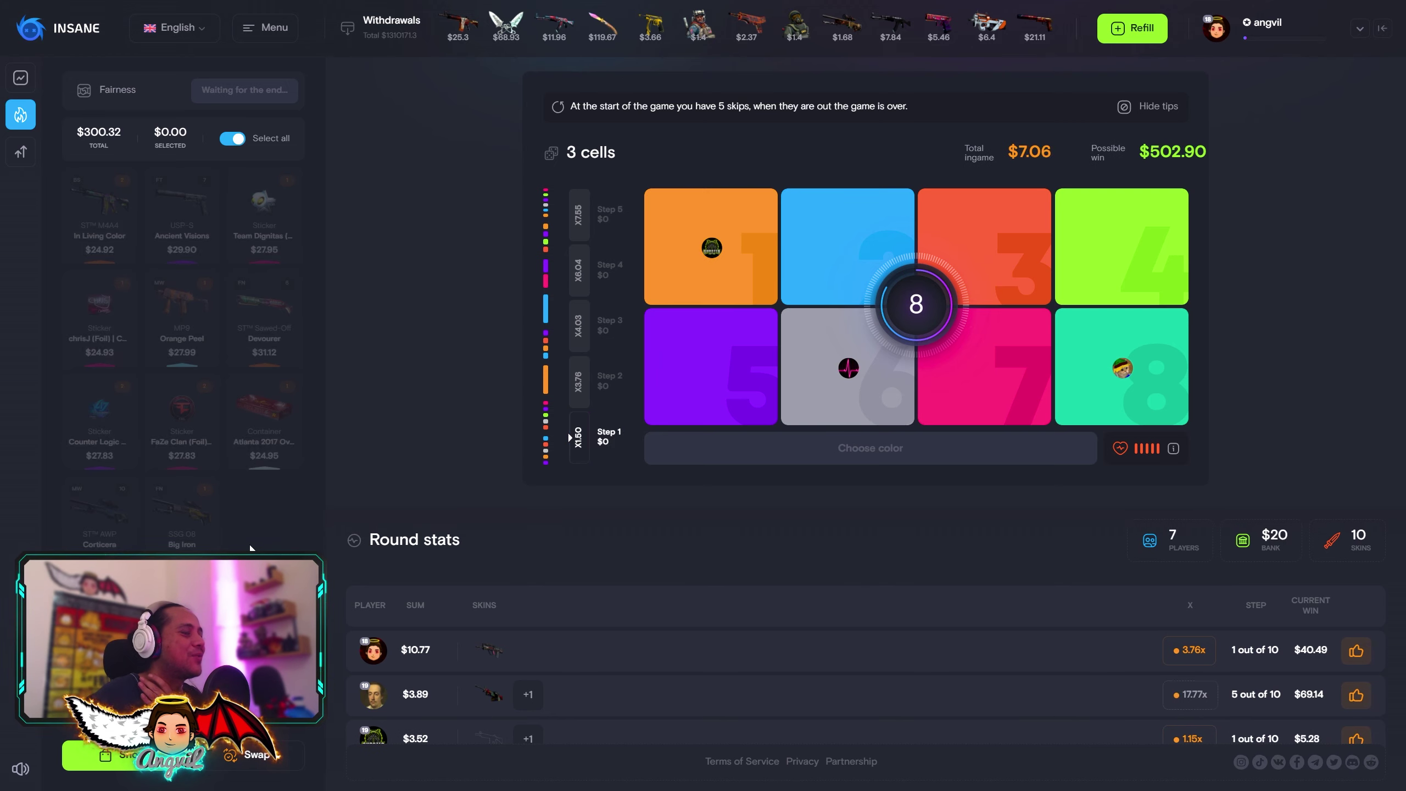
click(264, 424)
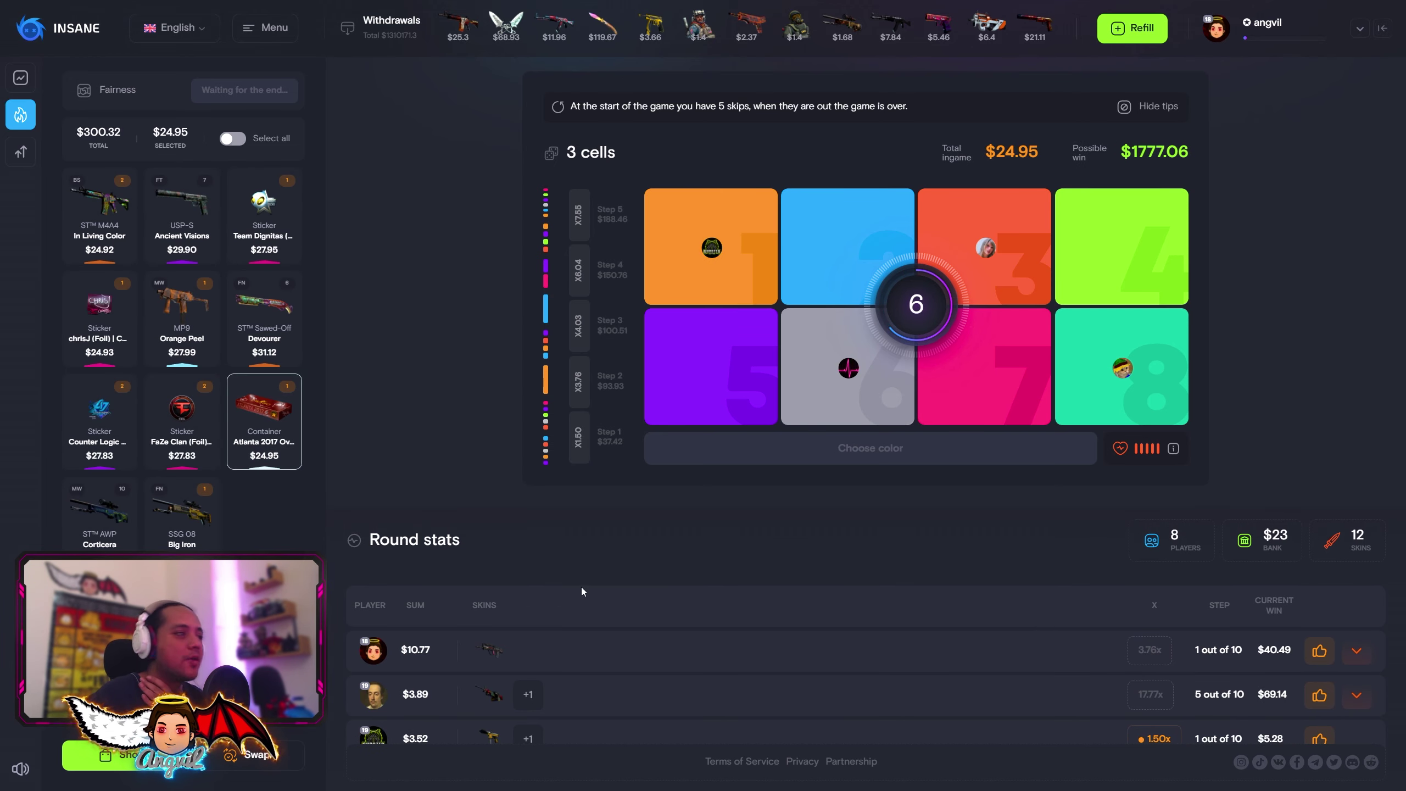
click(181, 516)
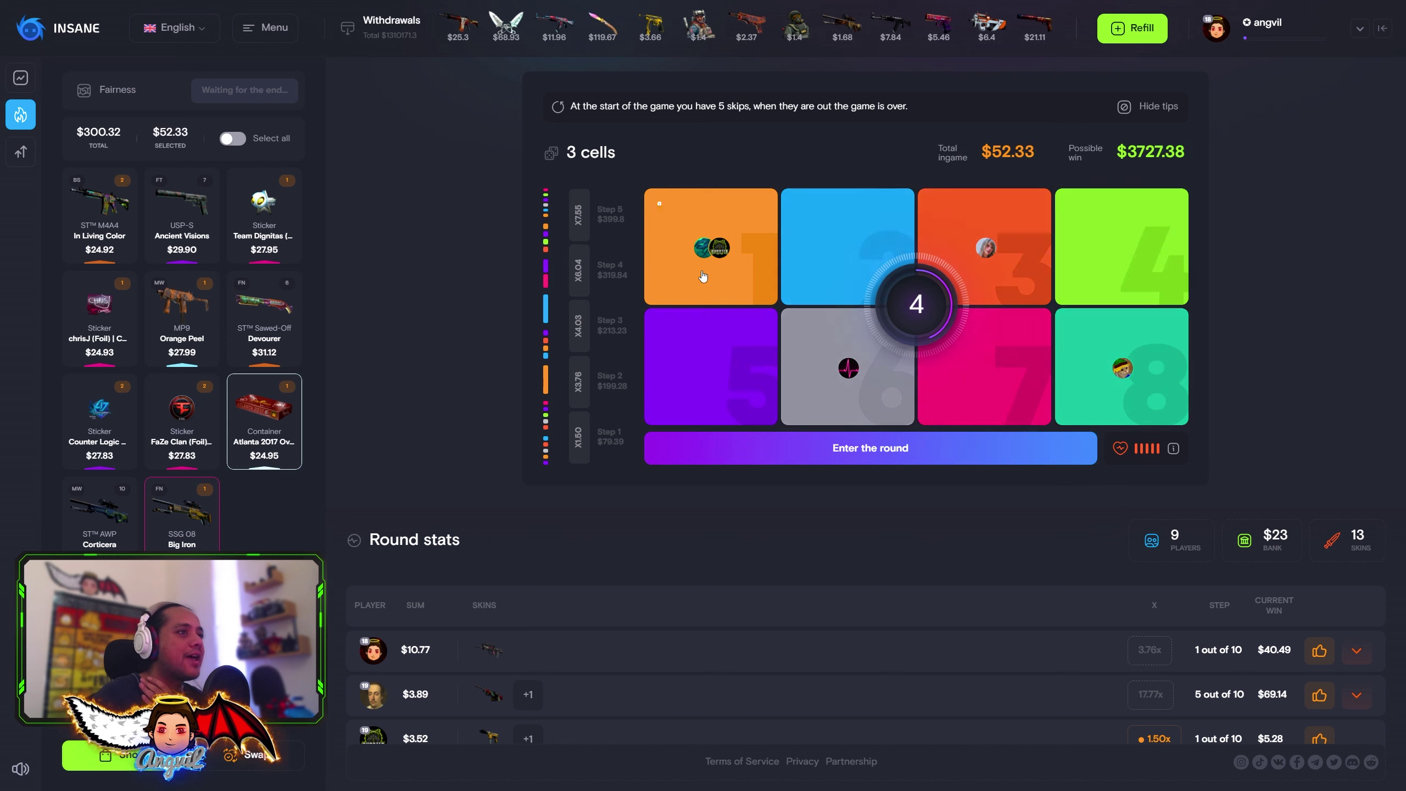
click(887, 451)
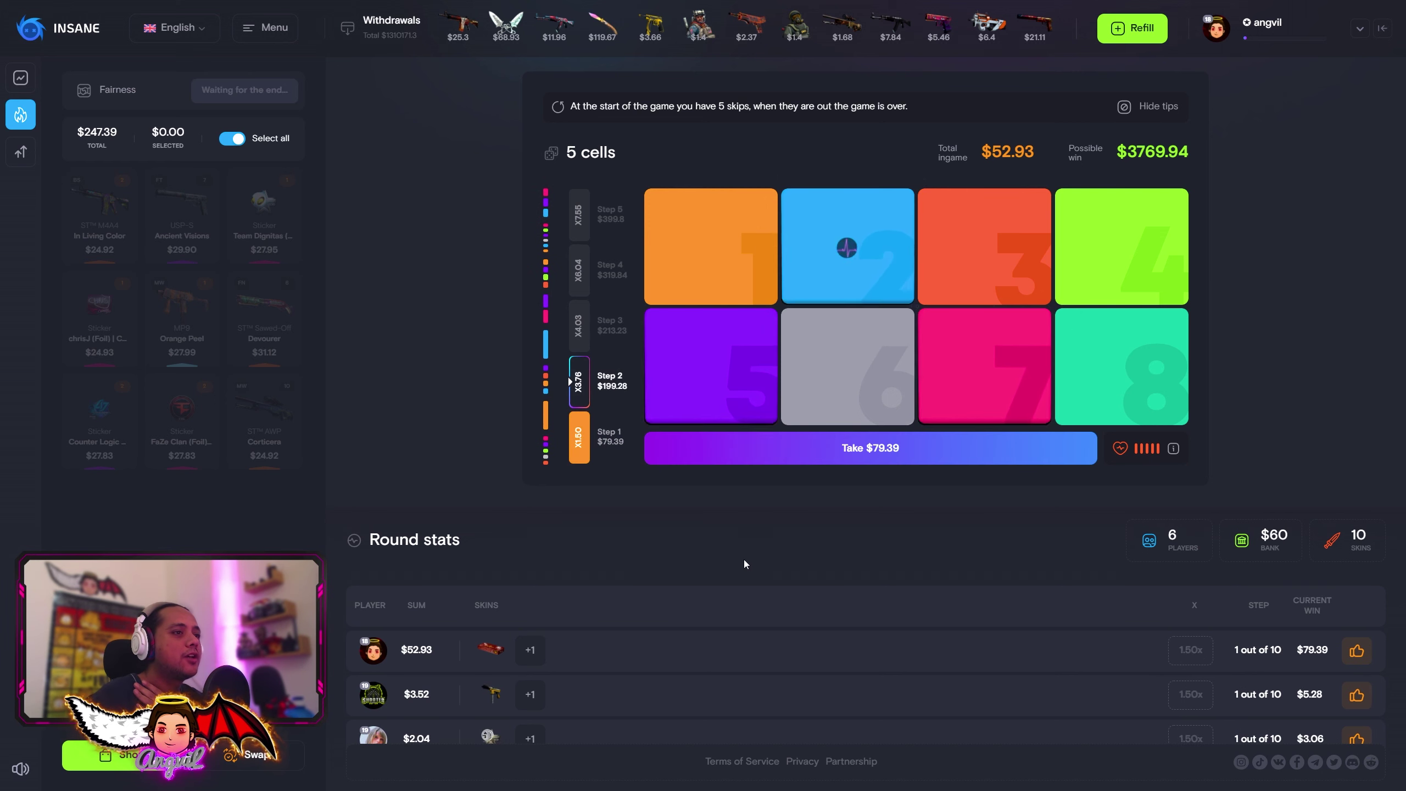
click(899, 460)
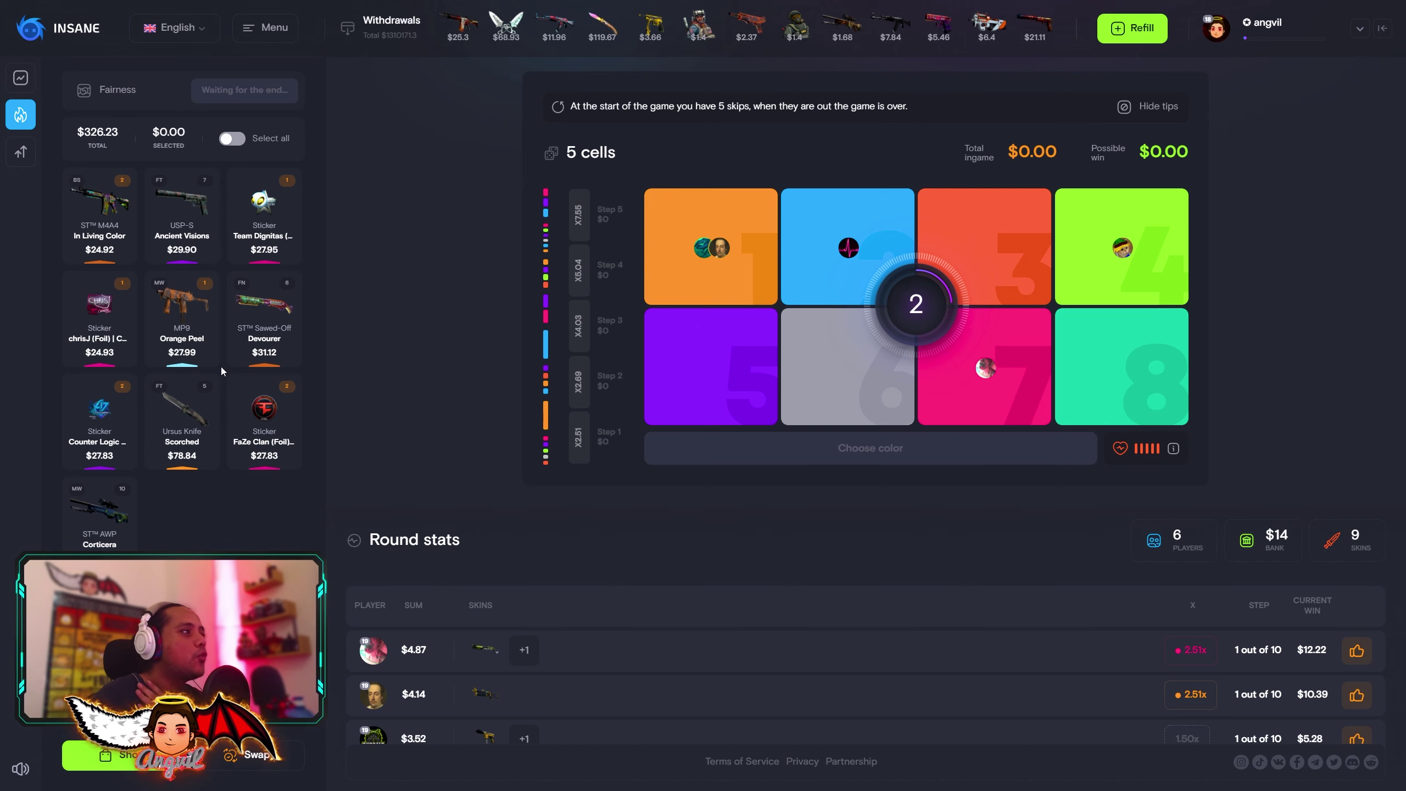
In the Swap panel, select the Ursus Knife and other inventory skins to trade in
click(26, 27)
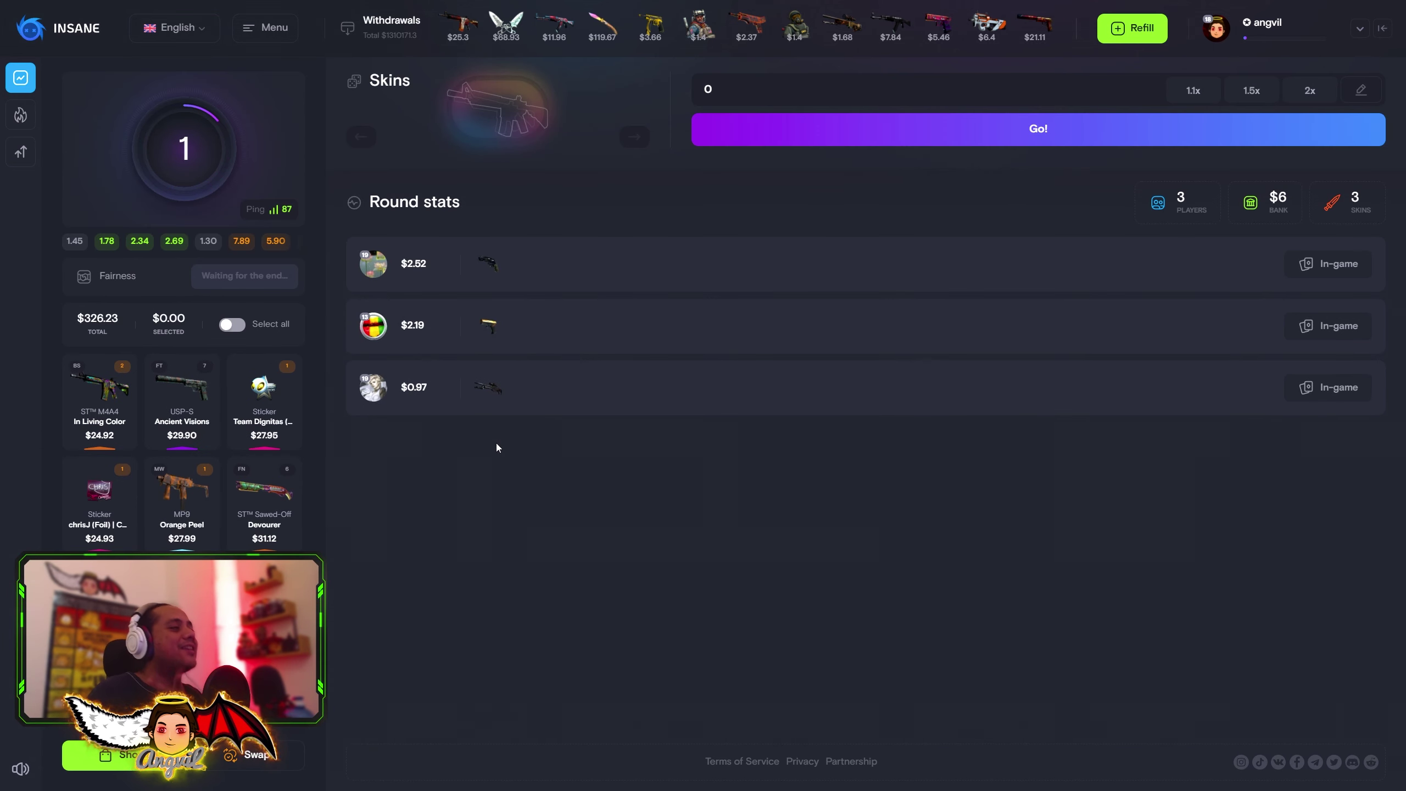
click(290, 757)
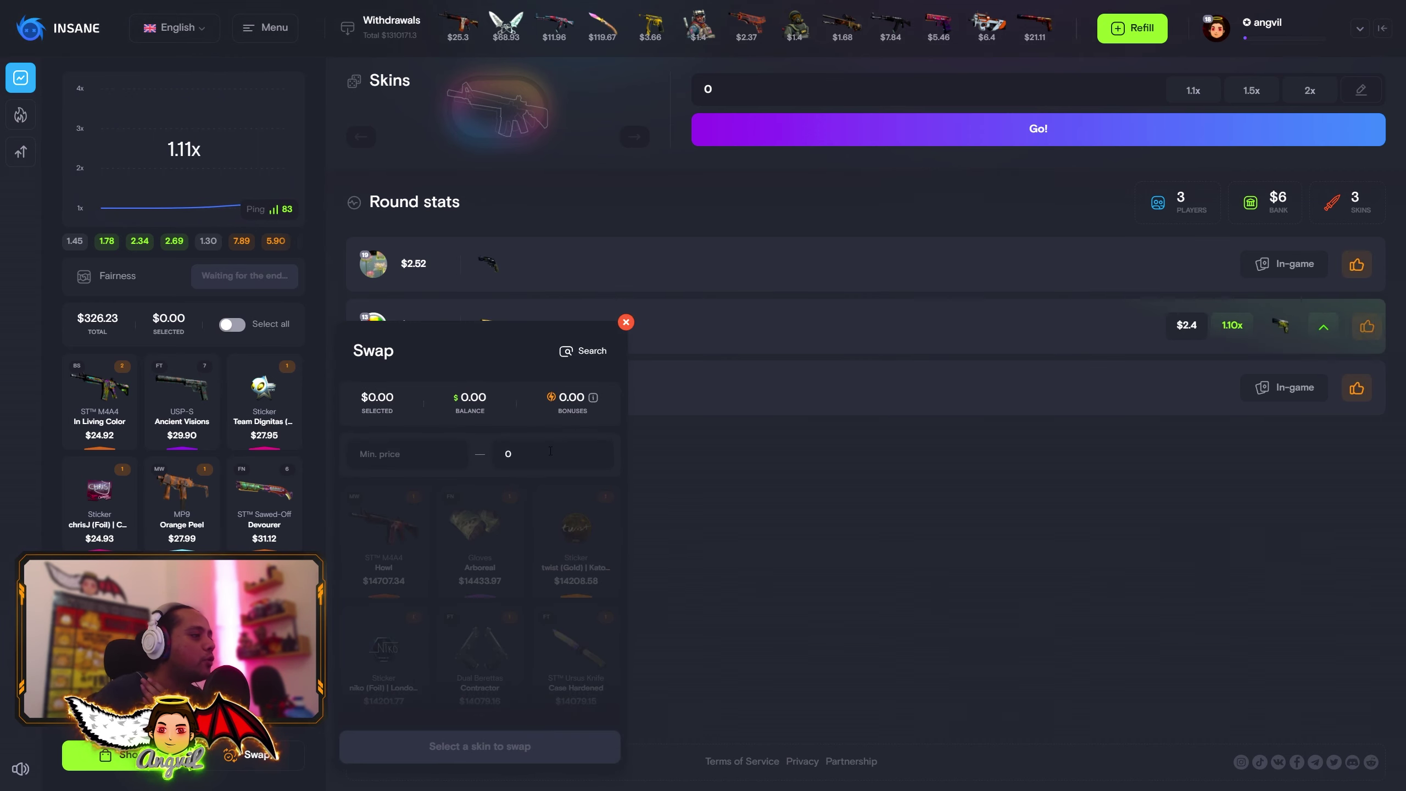
click(288, 386)
click(100, 395)
click(181, 396)
click(99, 495)
click(182, 495)
Search 'empress' and confirm the swap for the StatTrak AK-47 The Empress worth $209.77
click(269, 508)
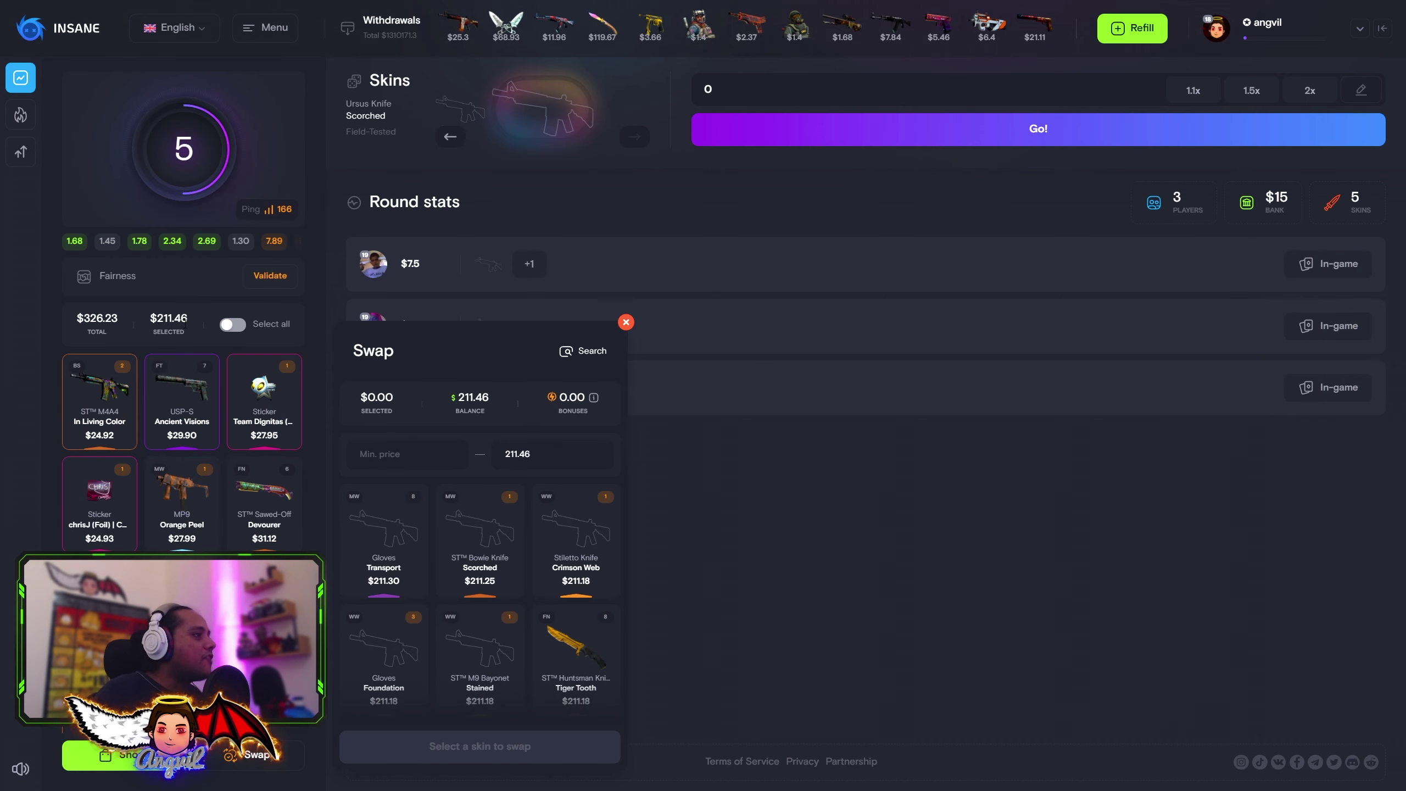
click(582, 351)
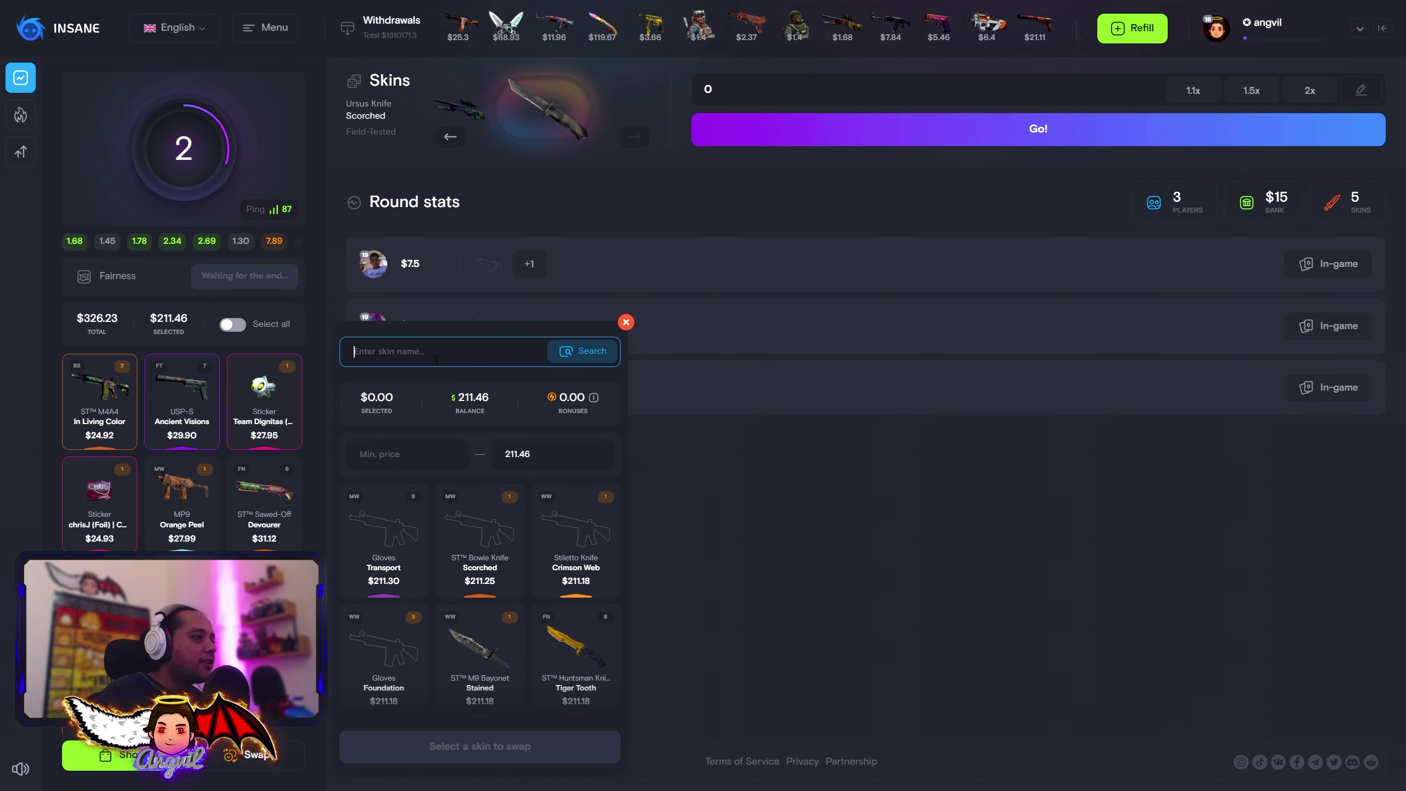
text(empress)
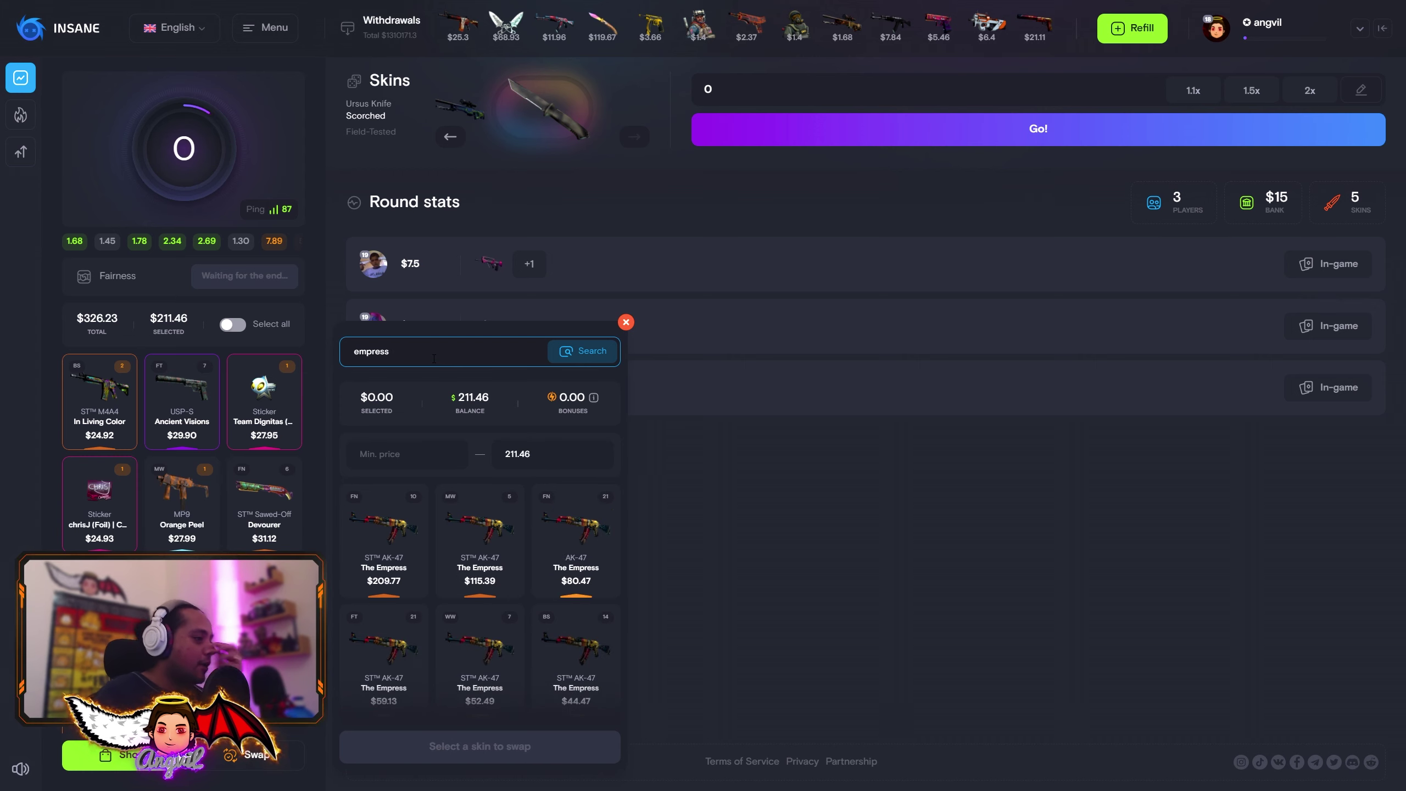
click(386, 576)
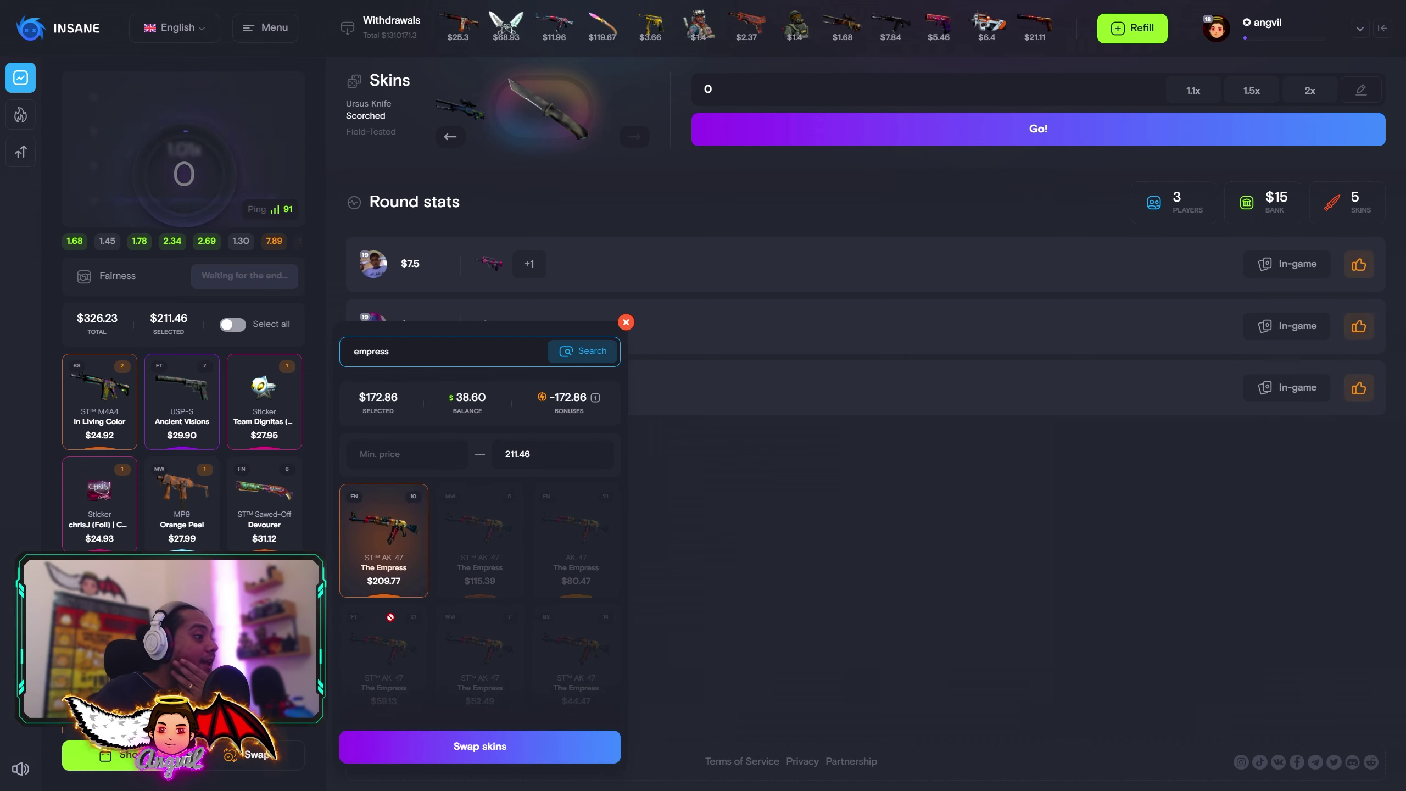
click(452, 748)
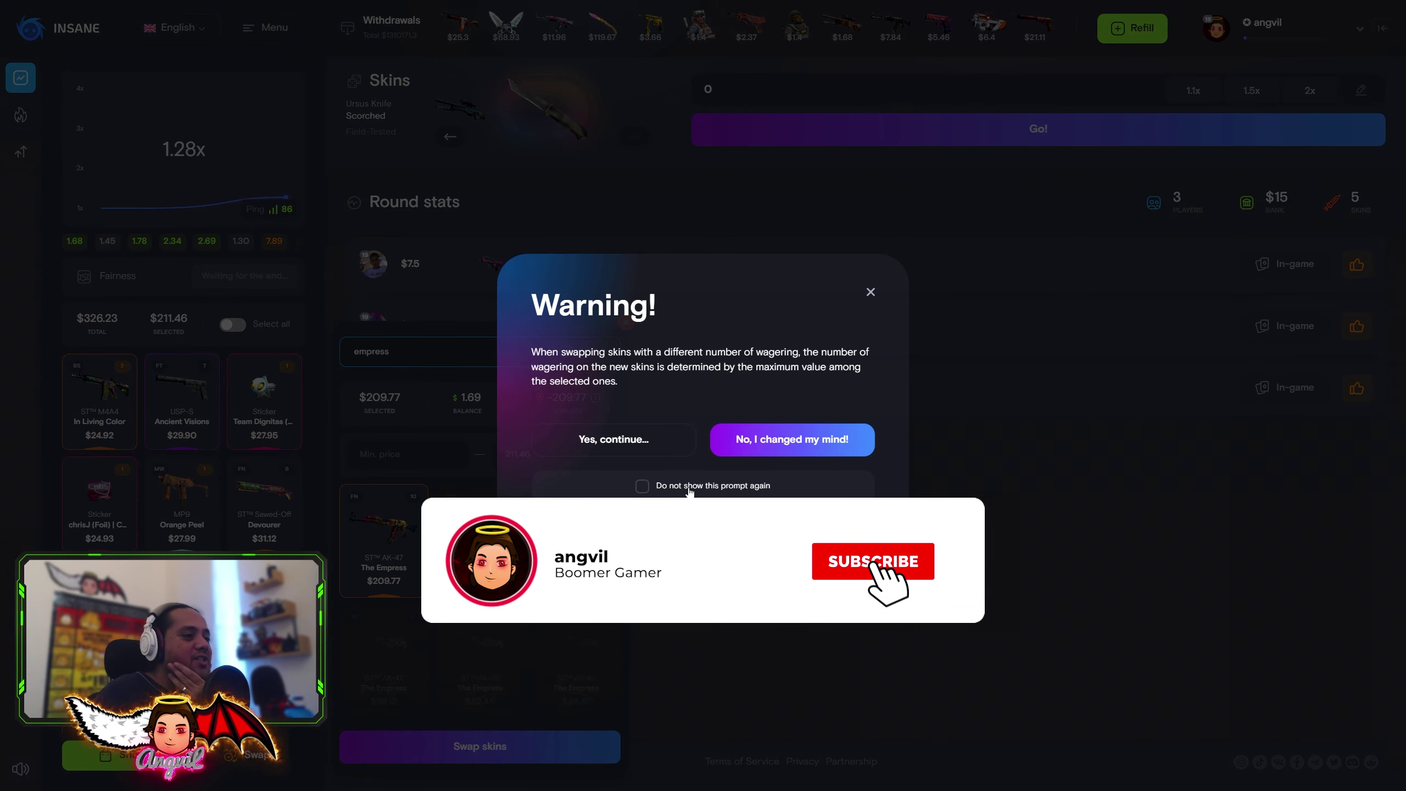
click(629, 440)
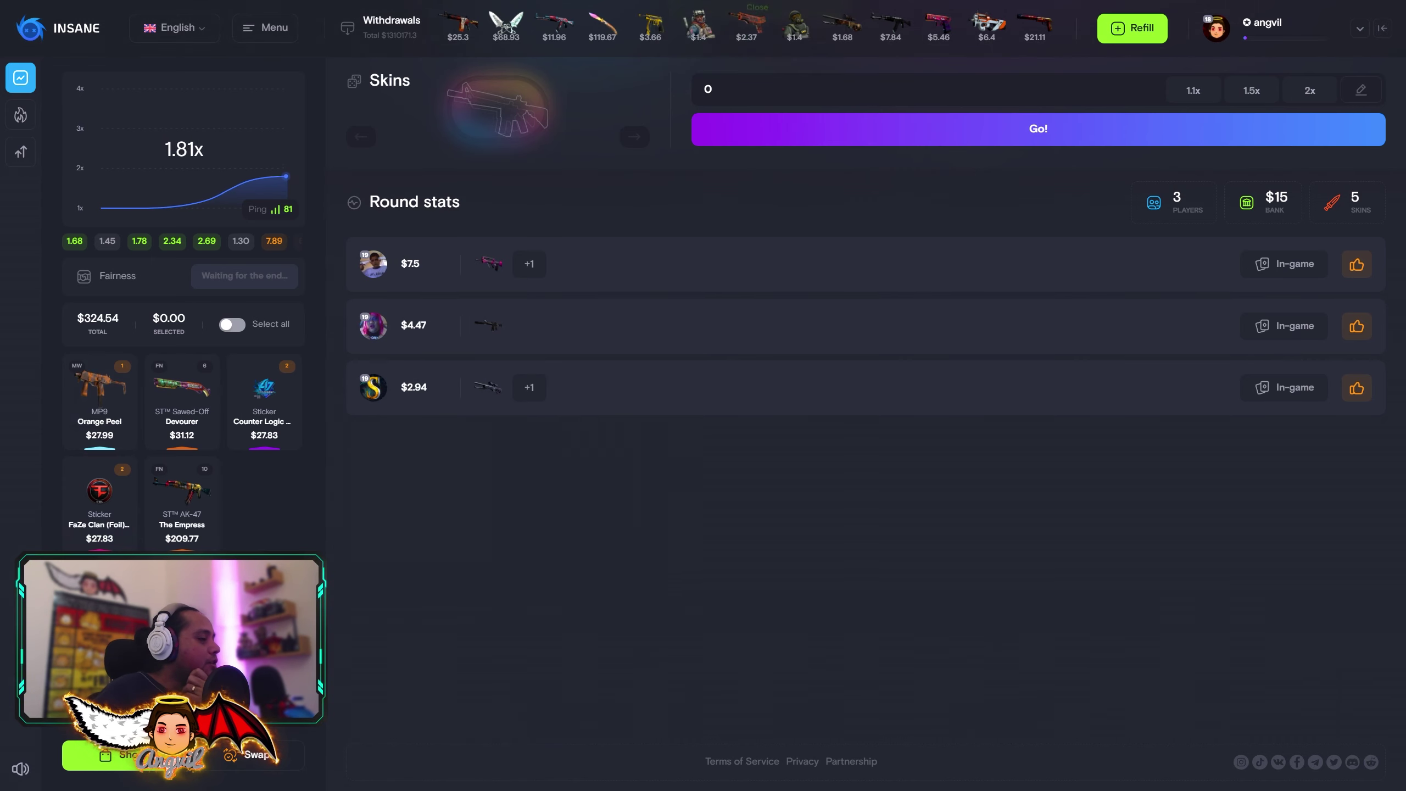
click(124, 754)
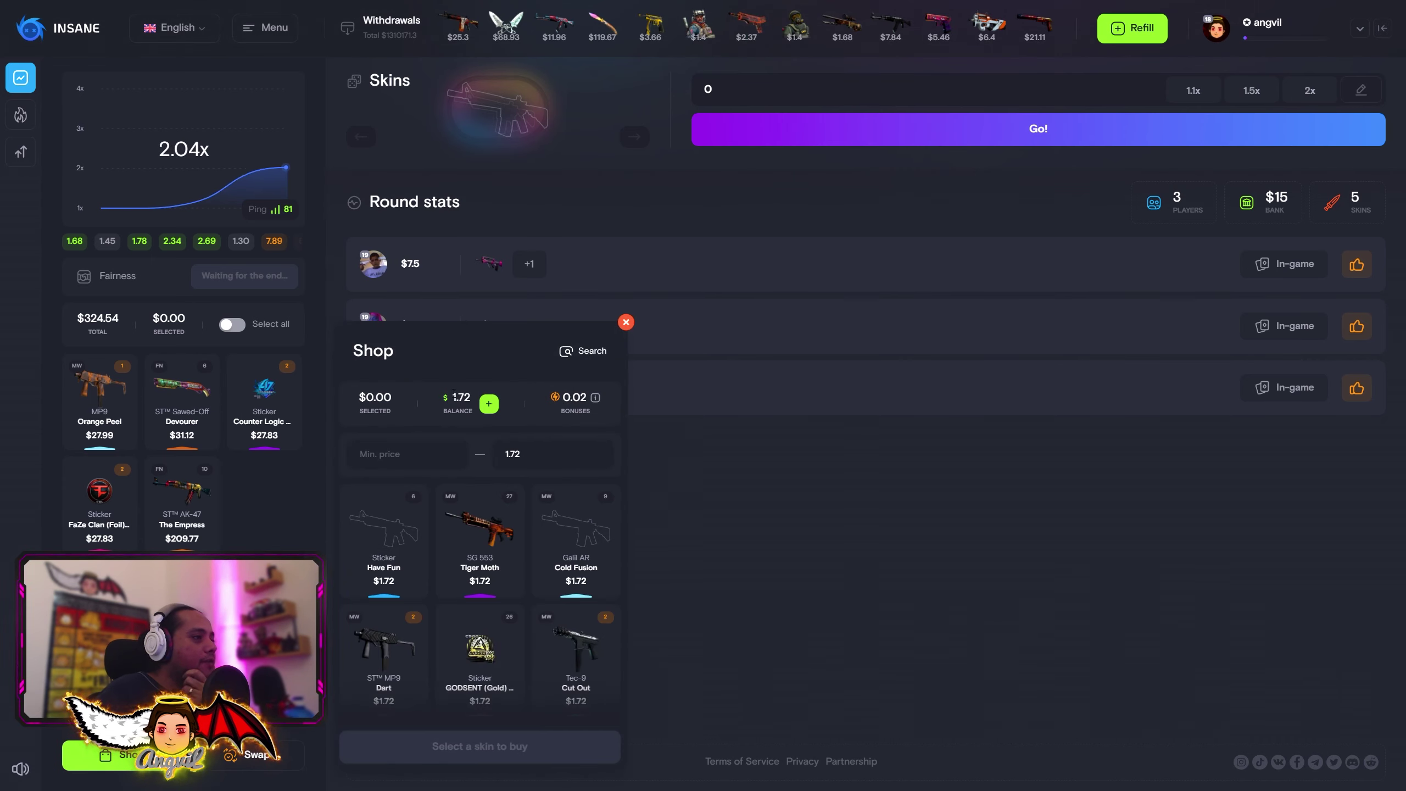
click(385, 533)
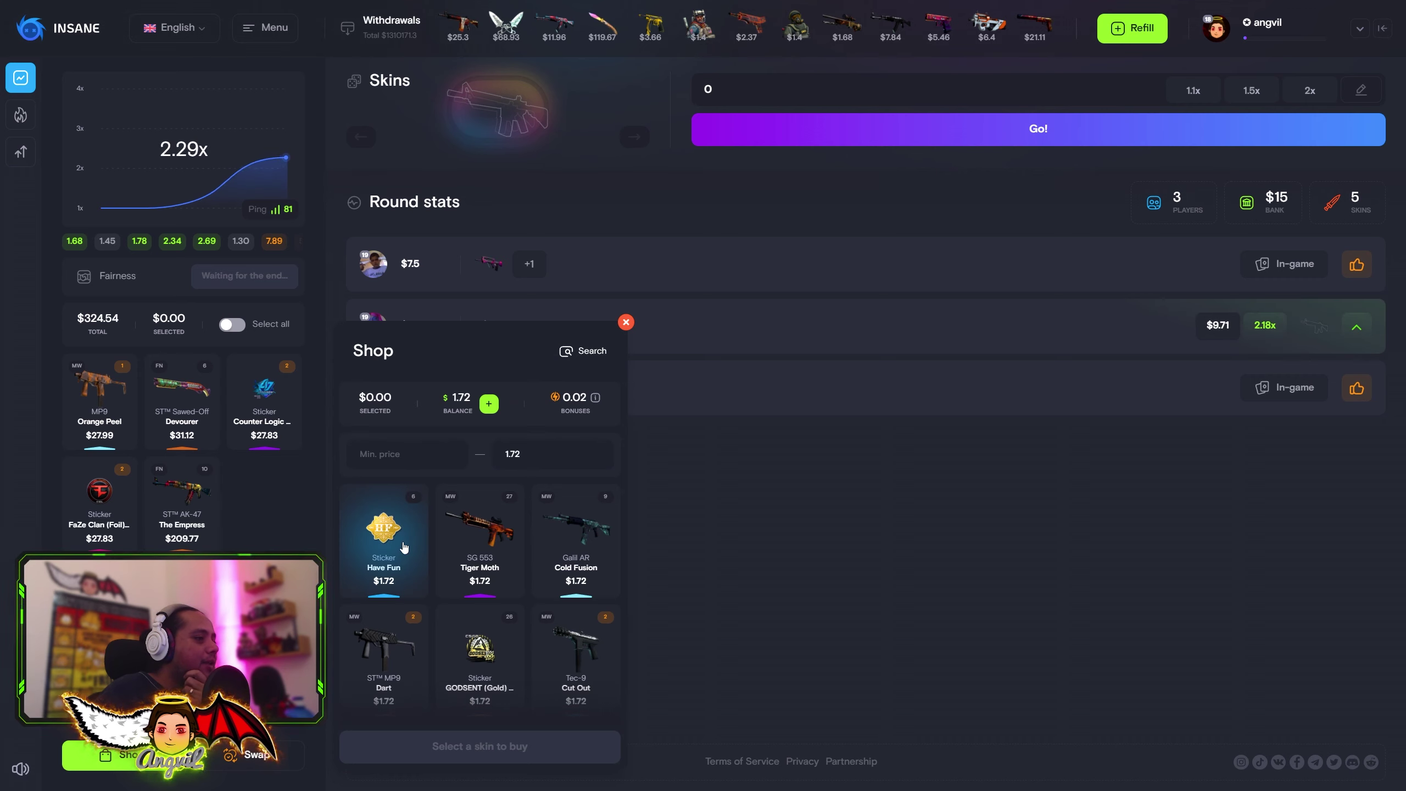
click(457, 751)
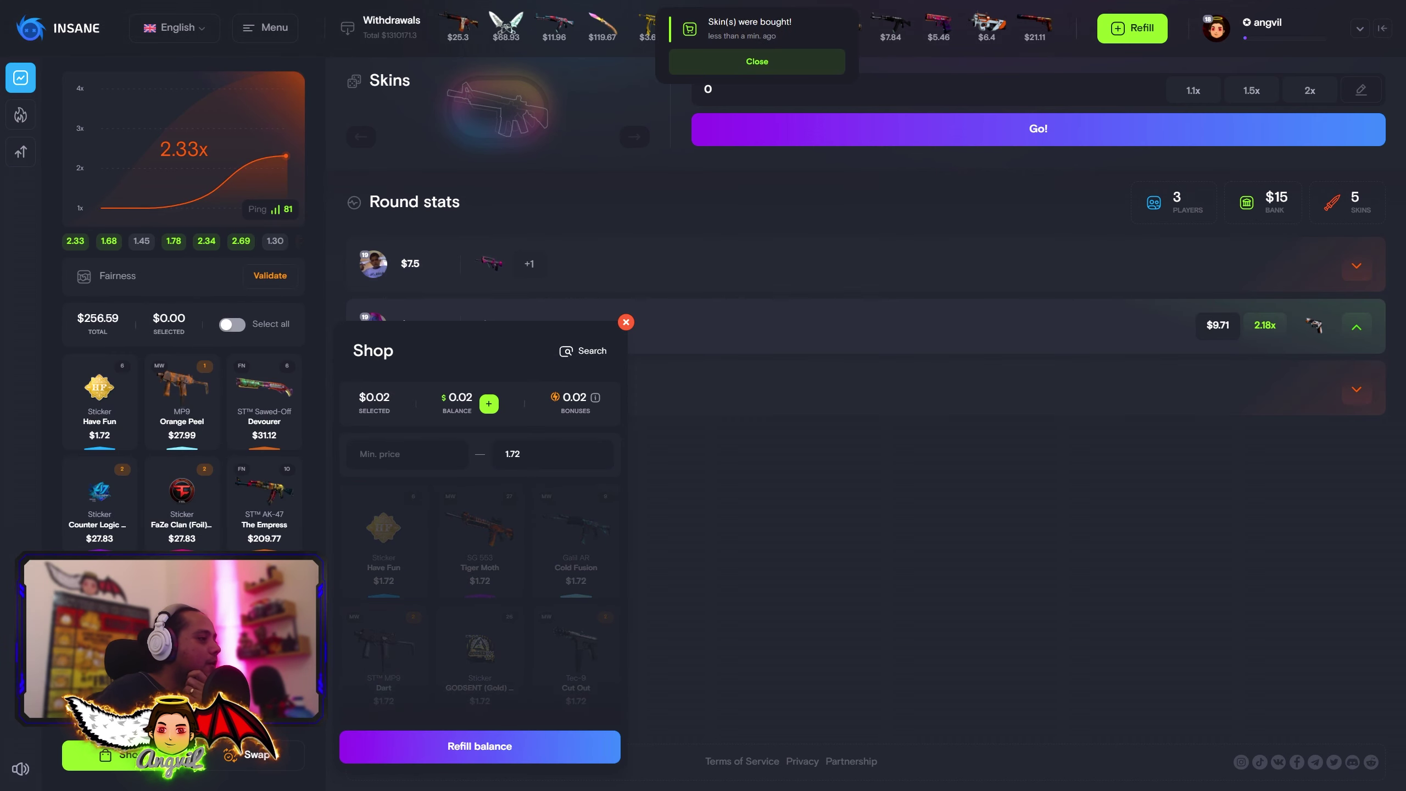
click(625, 322)
click(100, 401)
click(753, 69)
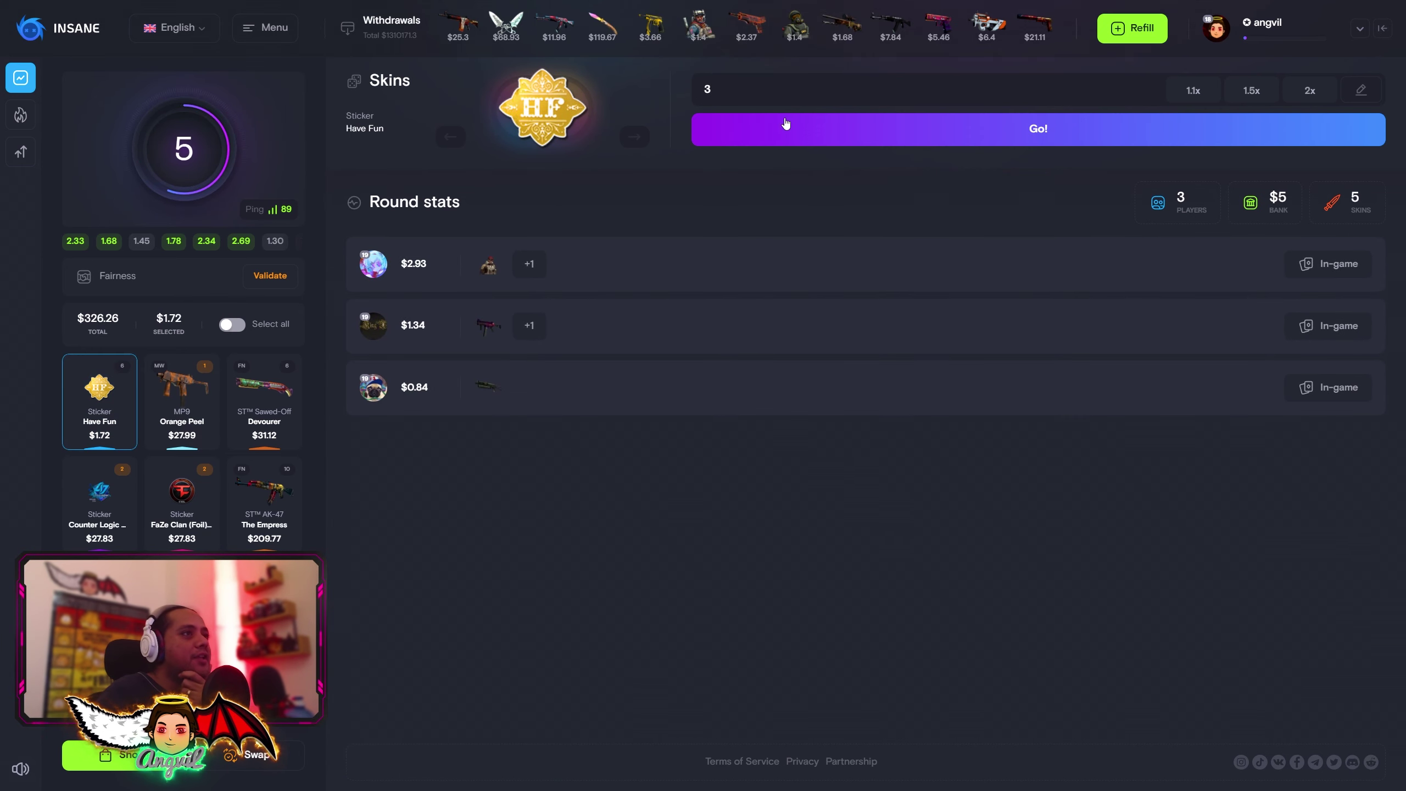
Bet the Have Fun sticker in a crash round and cash out for a Five-SeveN Angry Mob
click(764, 126)
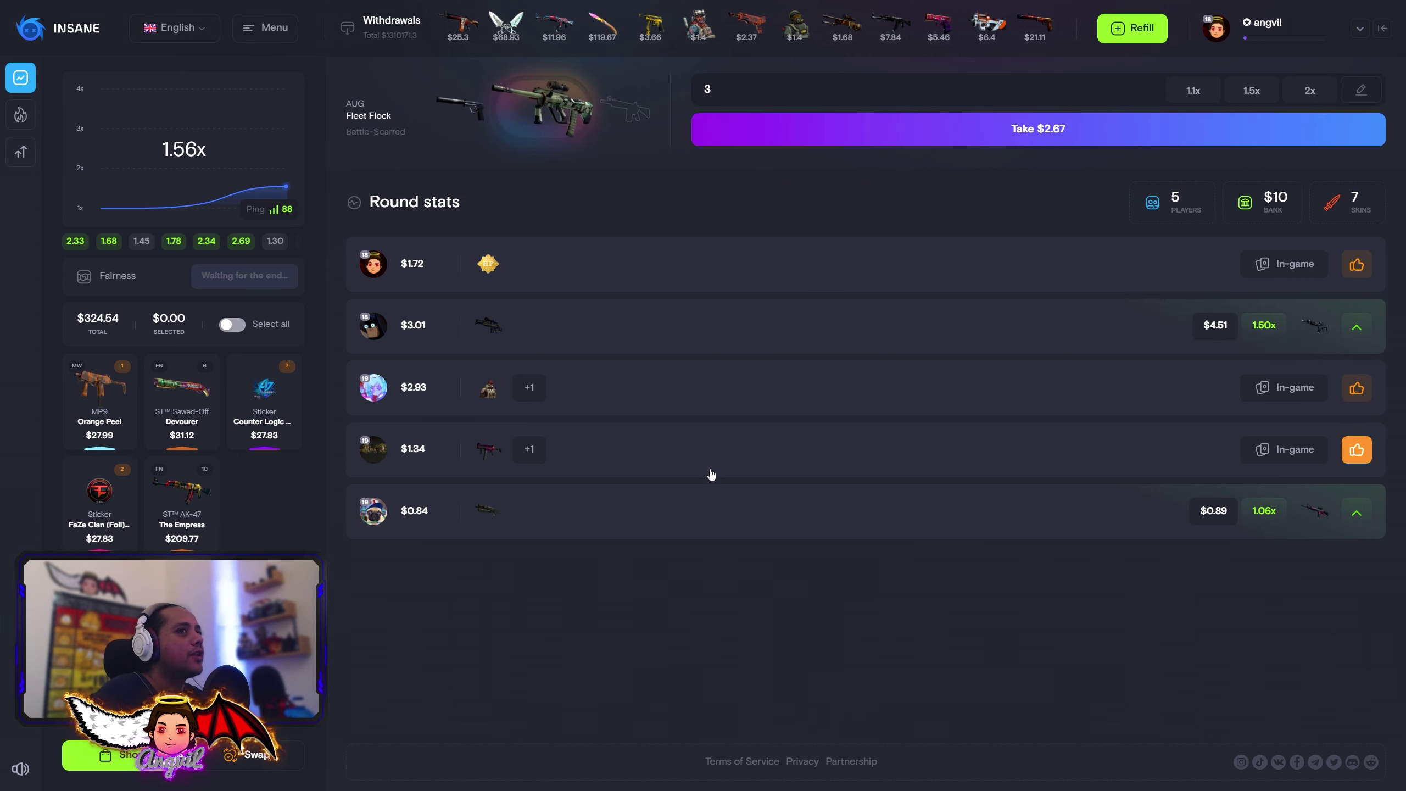
click(904, 139)
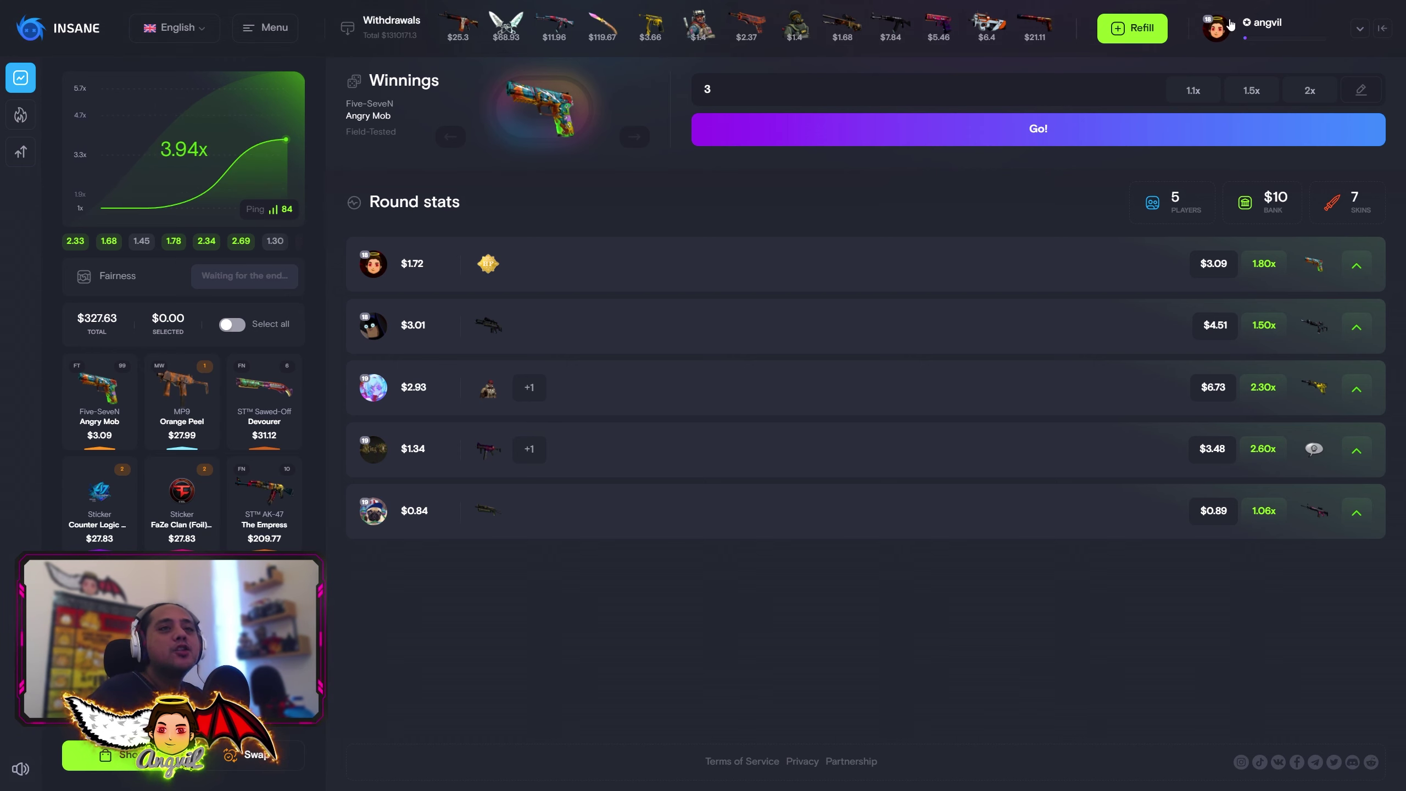
From the profile inventory, withdraw the StatTrak AK-47 The Empress
click(1214, 30)
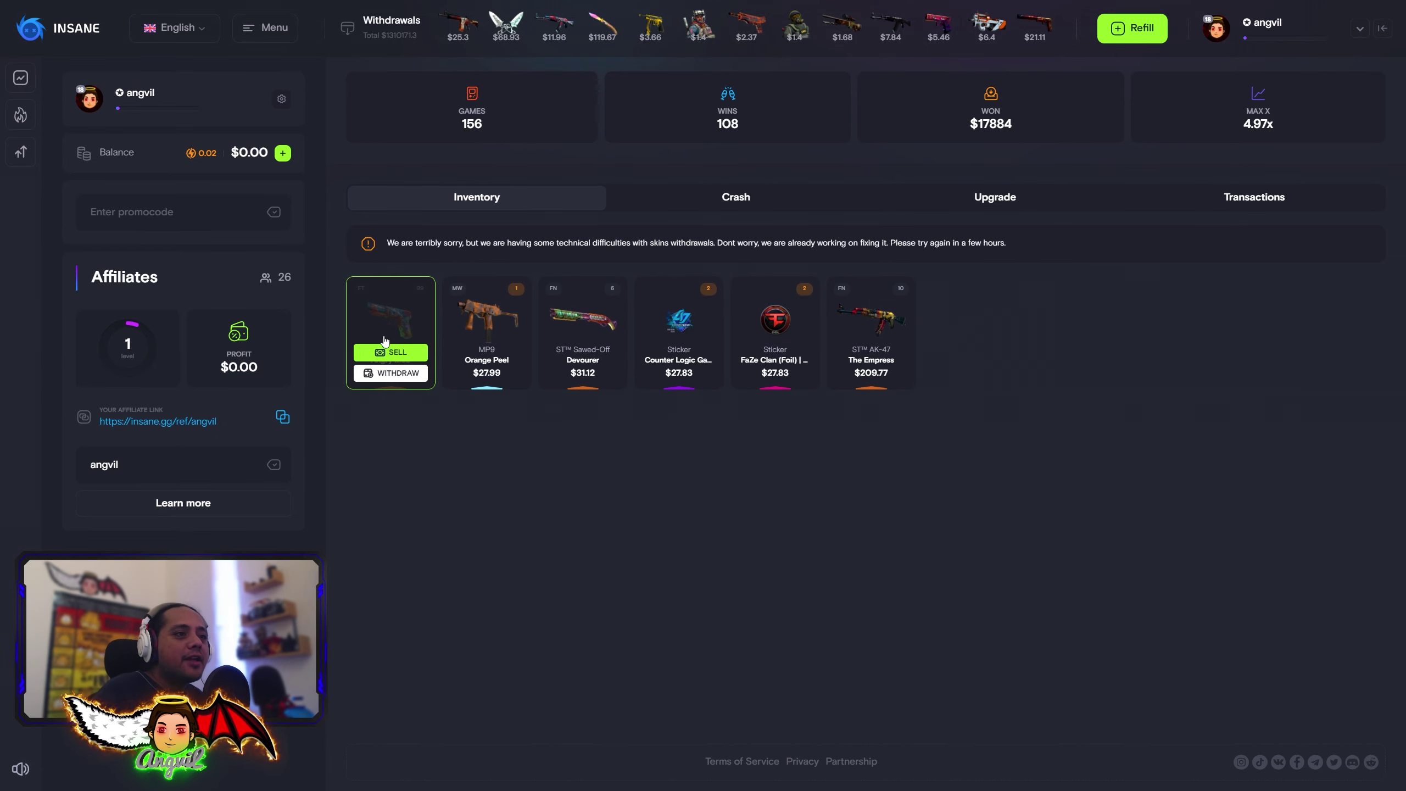
mouse_move(872, 332)
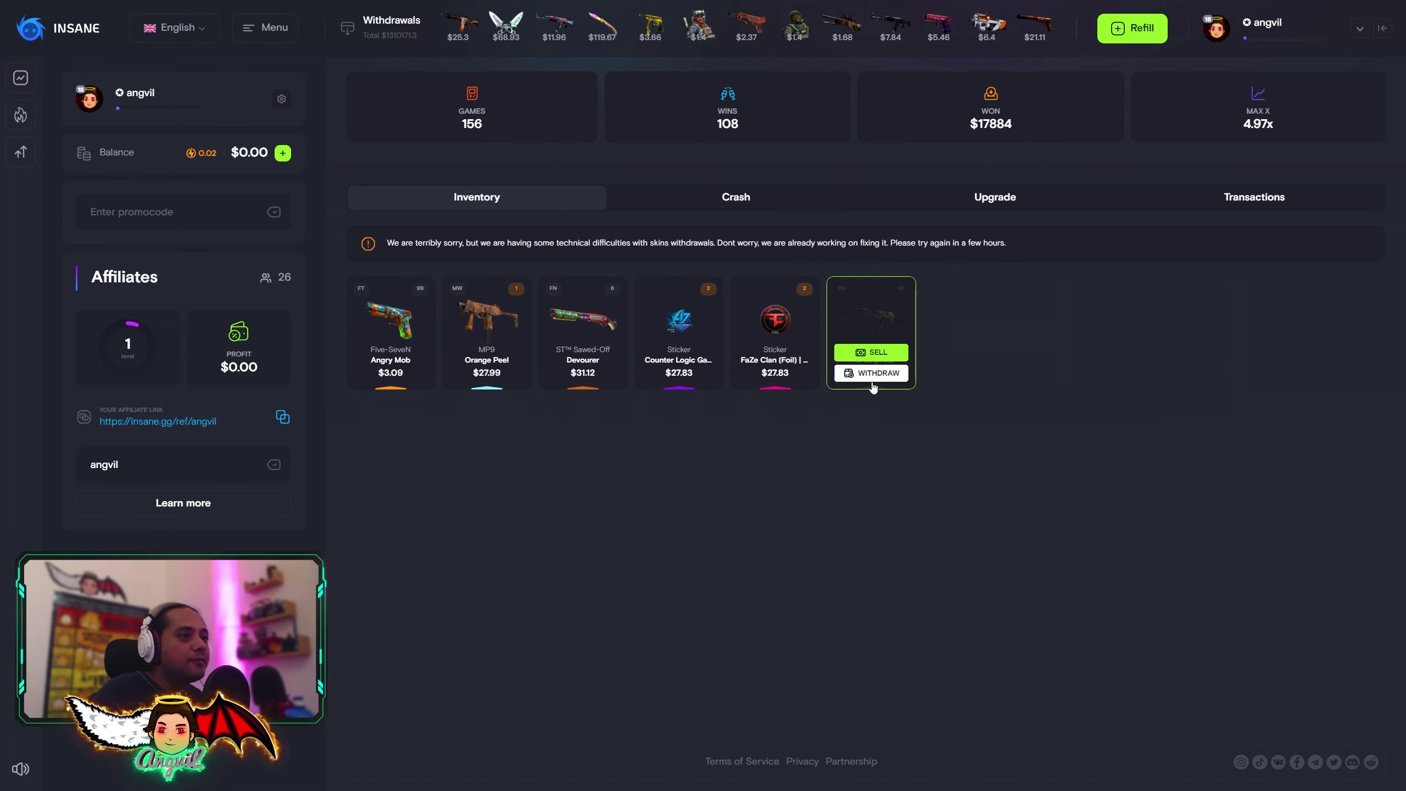
click(872, 375)
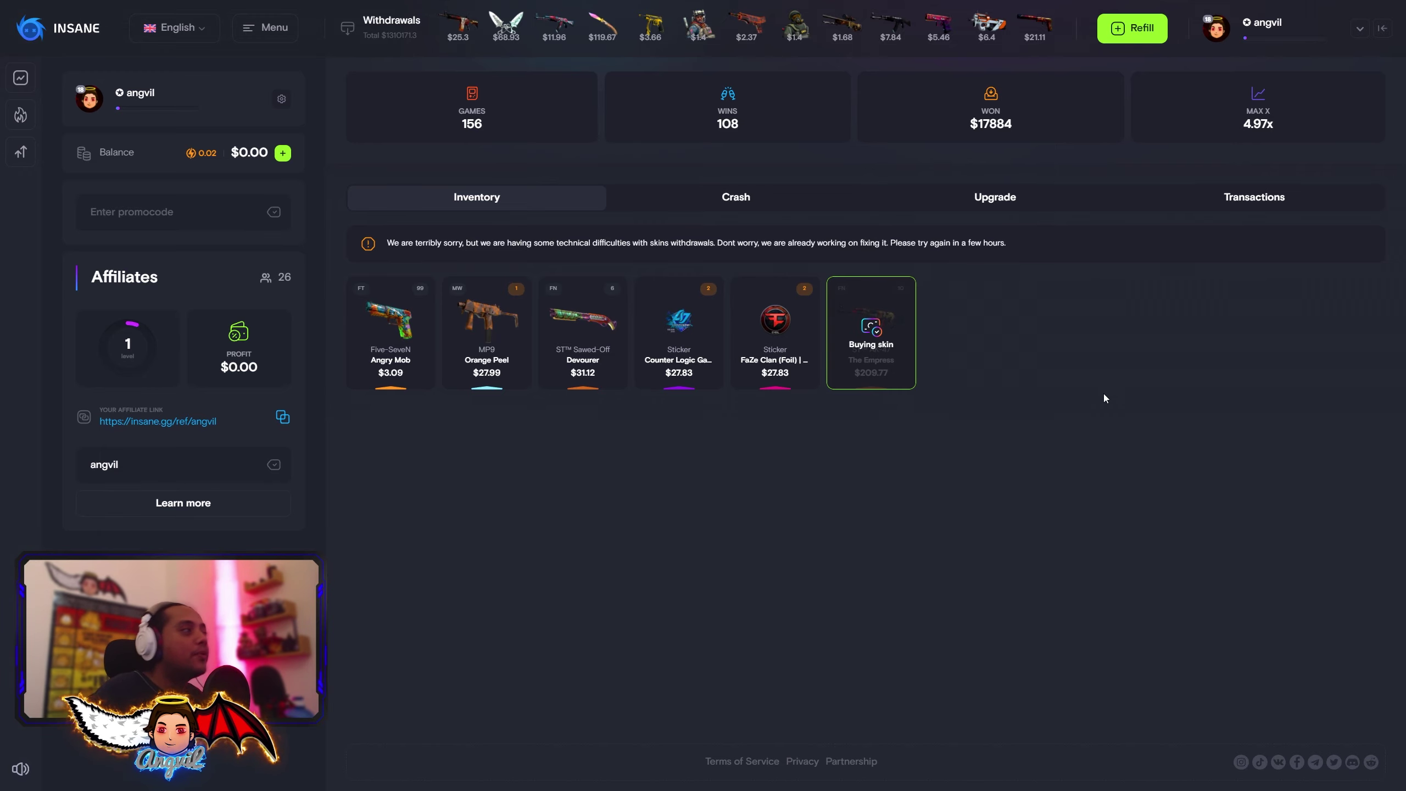
click(20, 114)
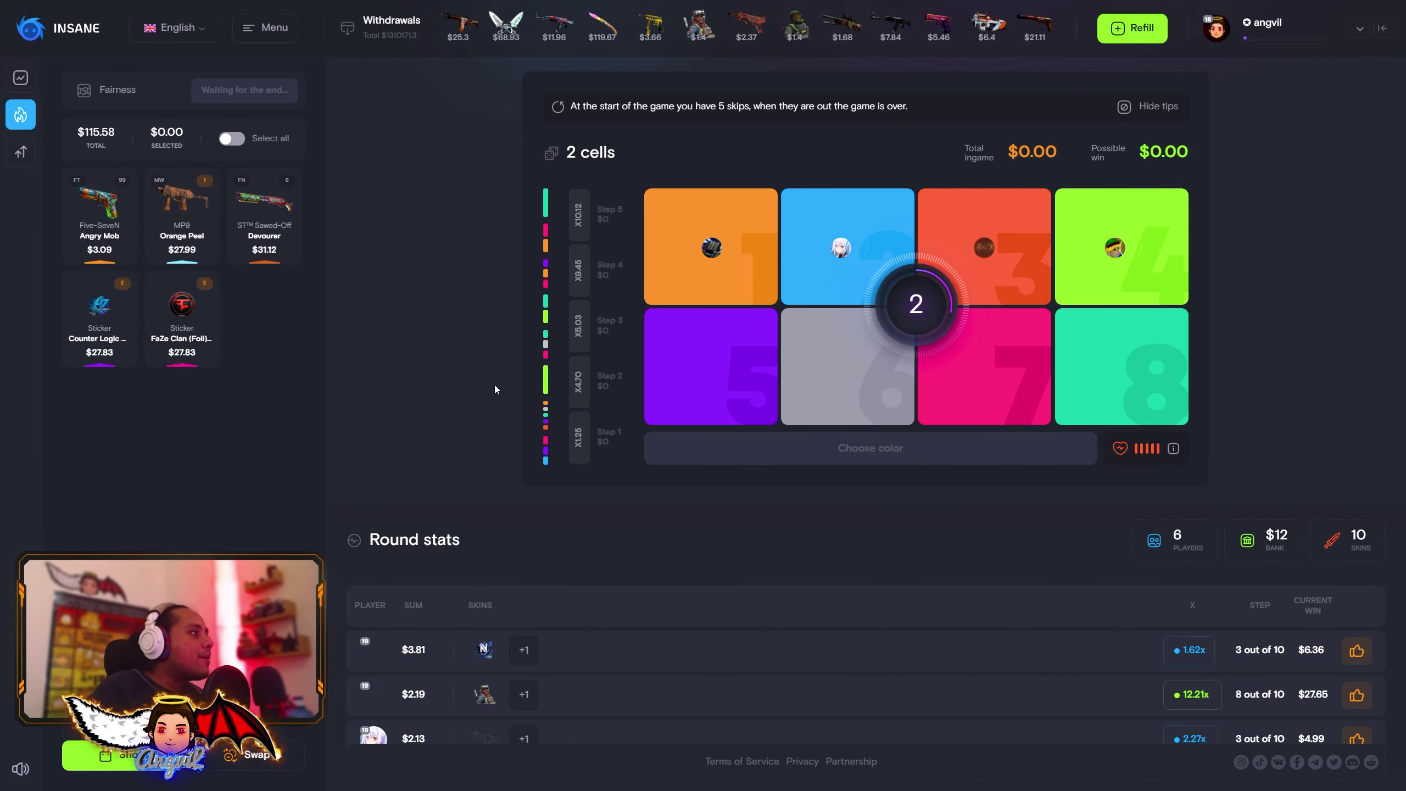
After losing the Angry Mob, stake the three remaining skins worth $83.65 on cell 2
click(264, 214)
click(726, 388)
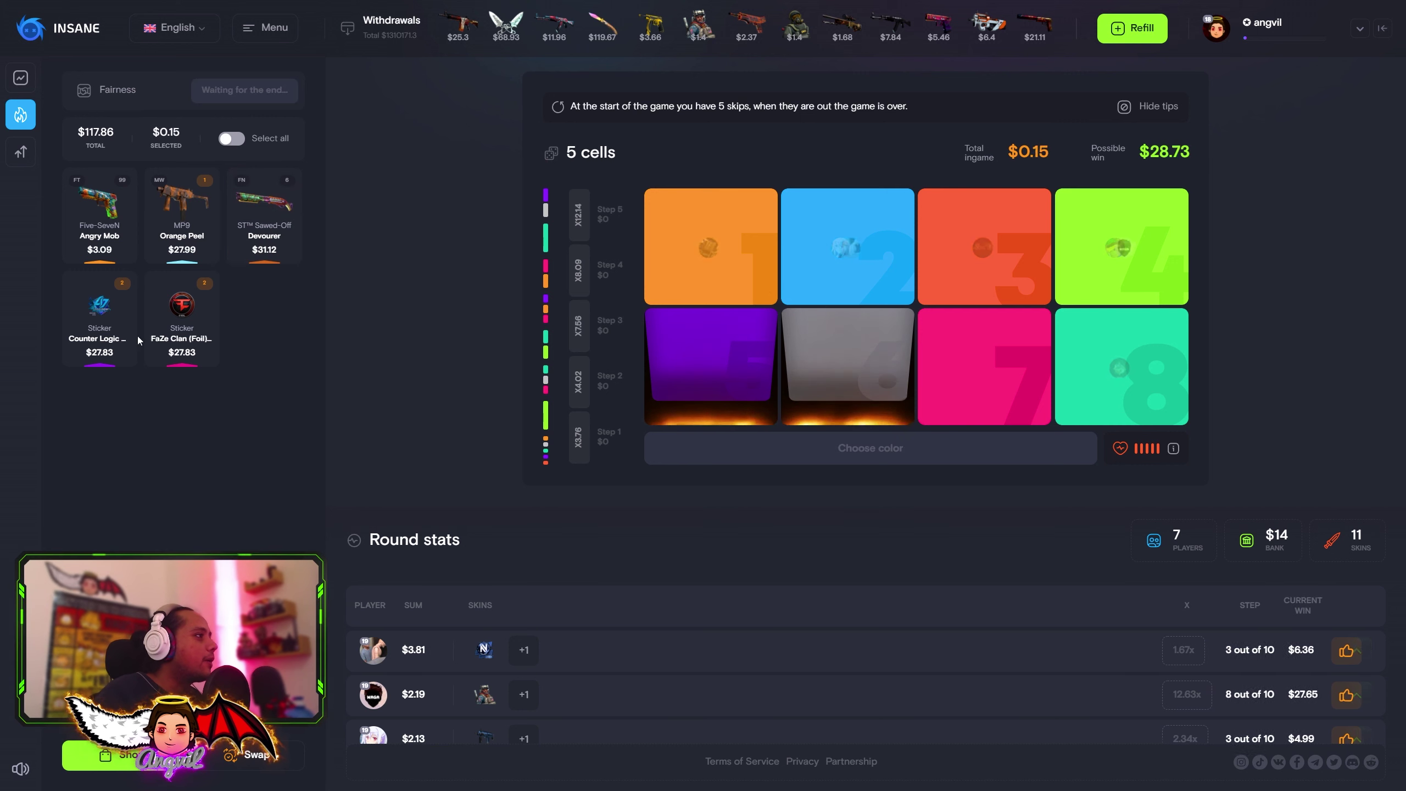
click(97, 221)
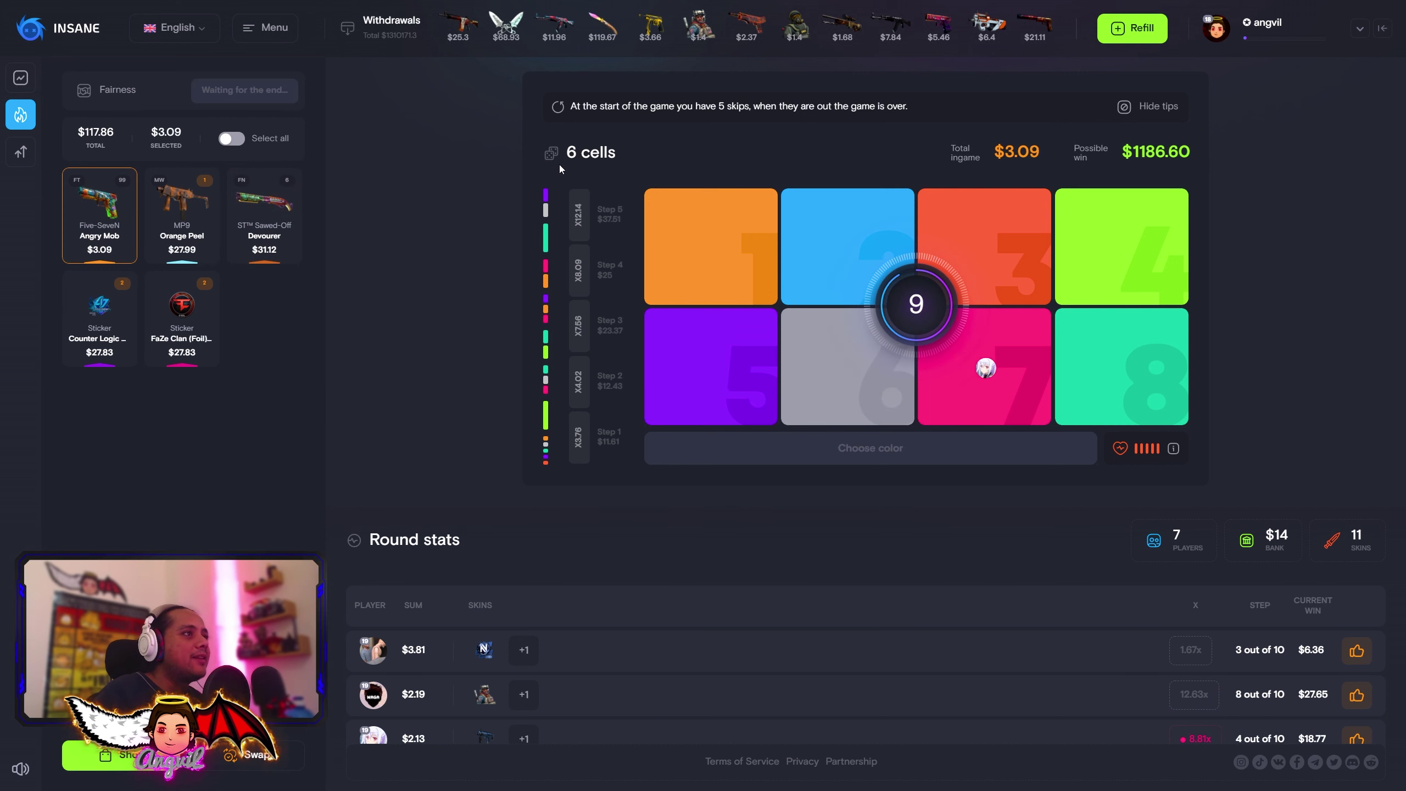
click(807, 231)
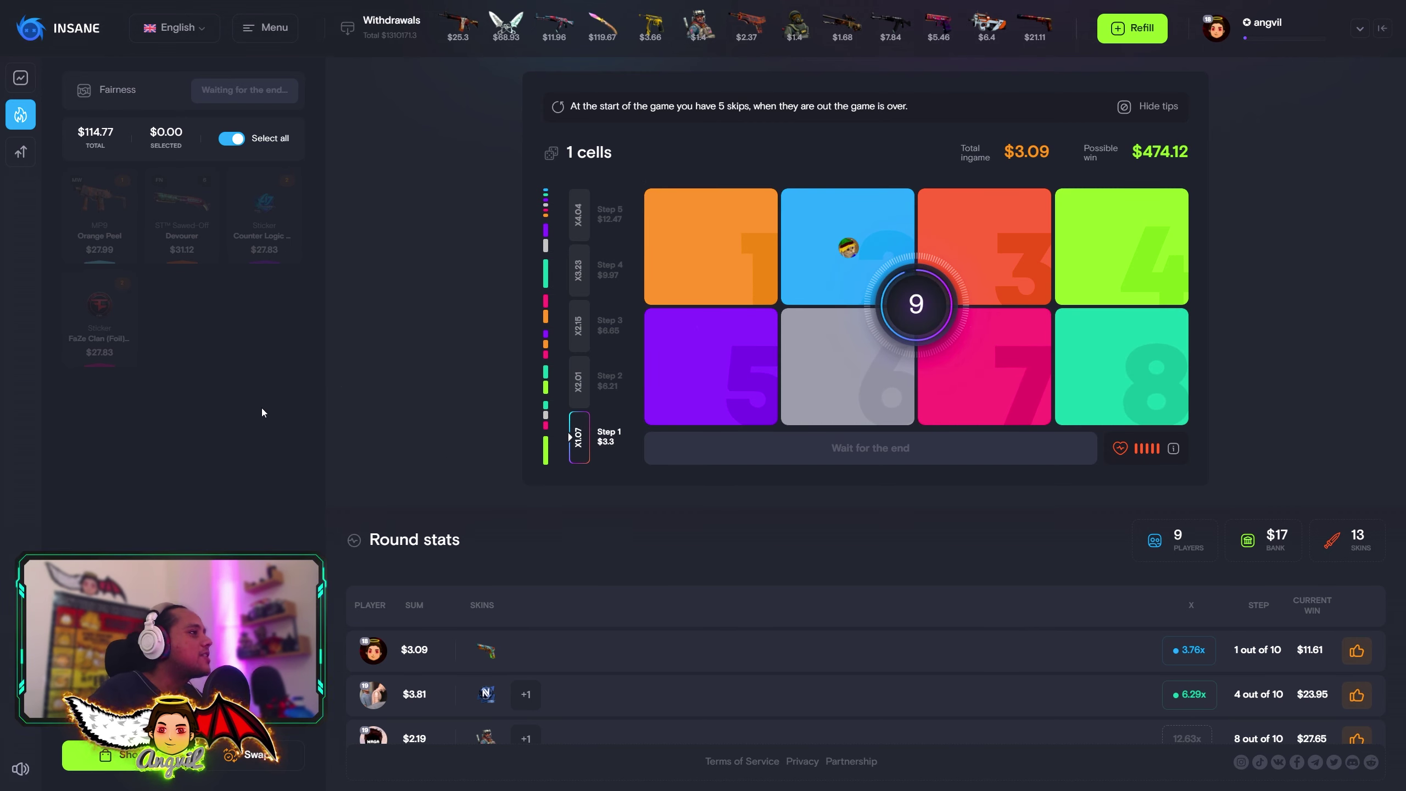
click(230, 139)
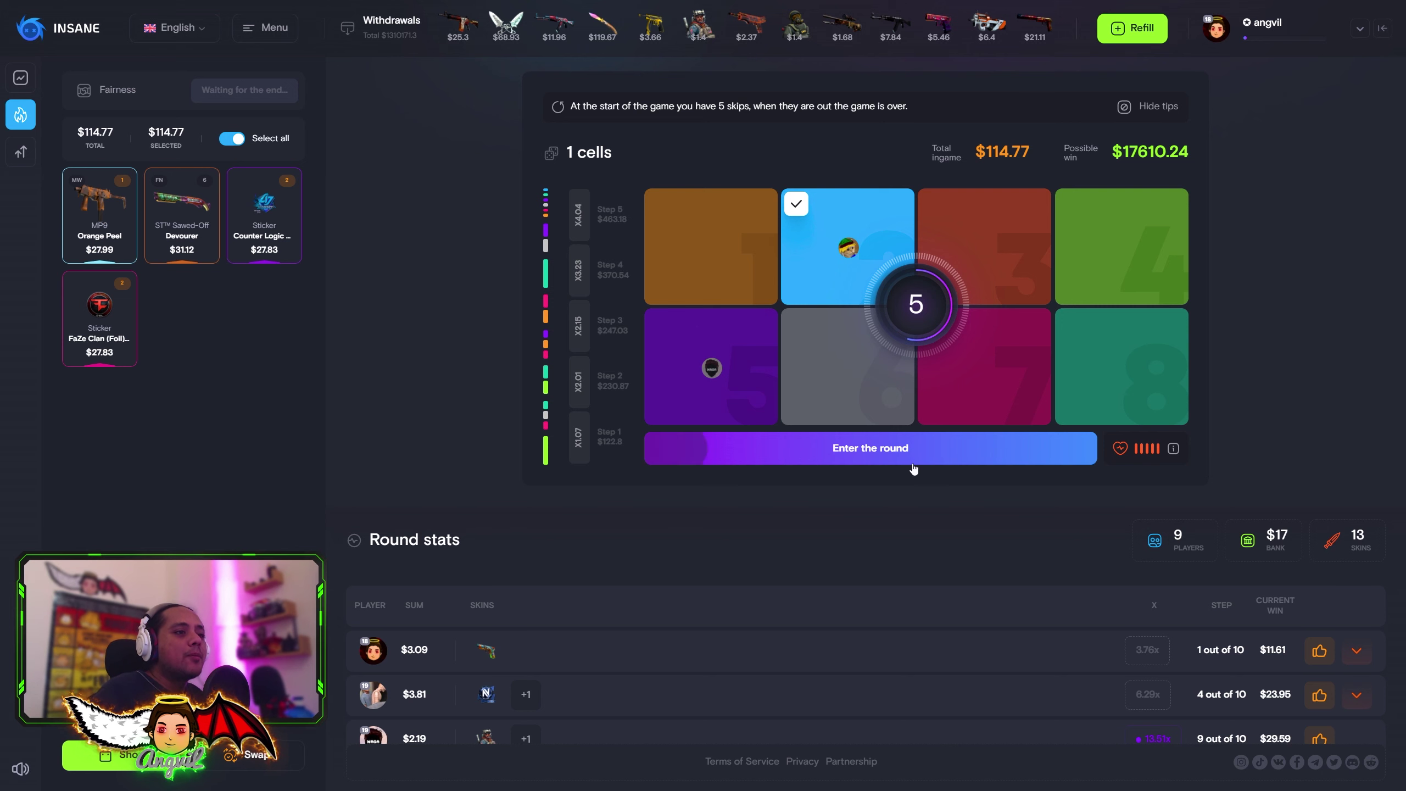
Lose the Flip Knife Forest DDPAT on orange cell 1, then stake the $31.12 Devourer
click(914, 454)
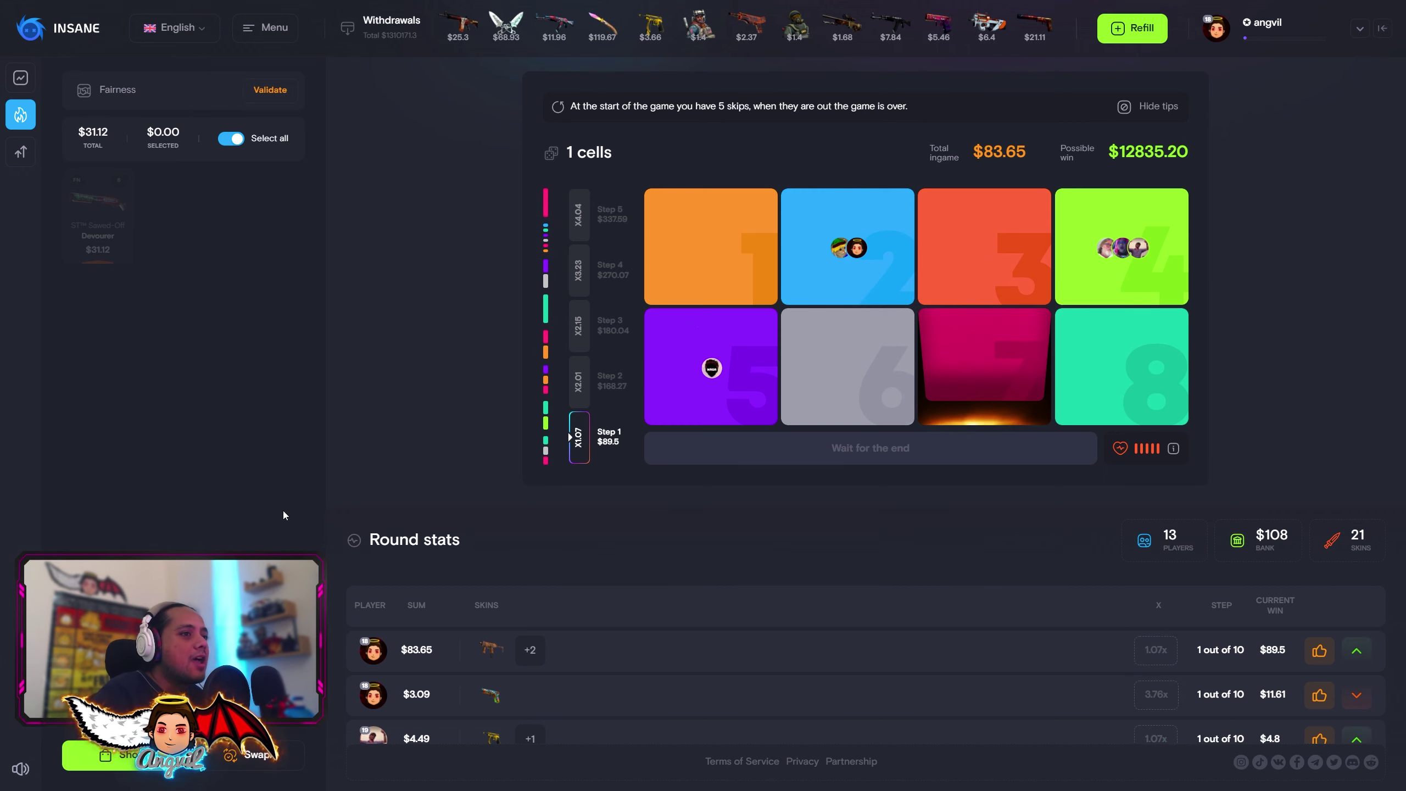
click(759, 448)
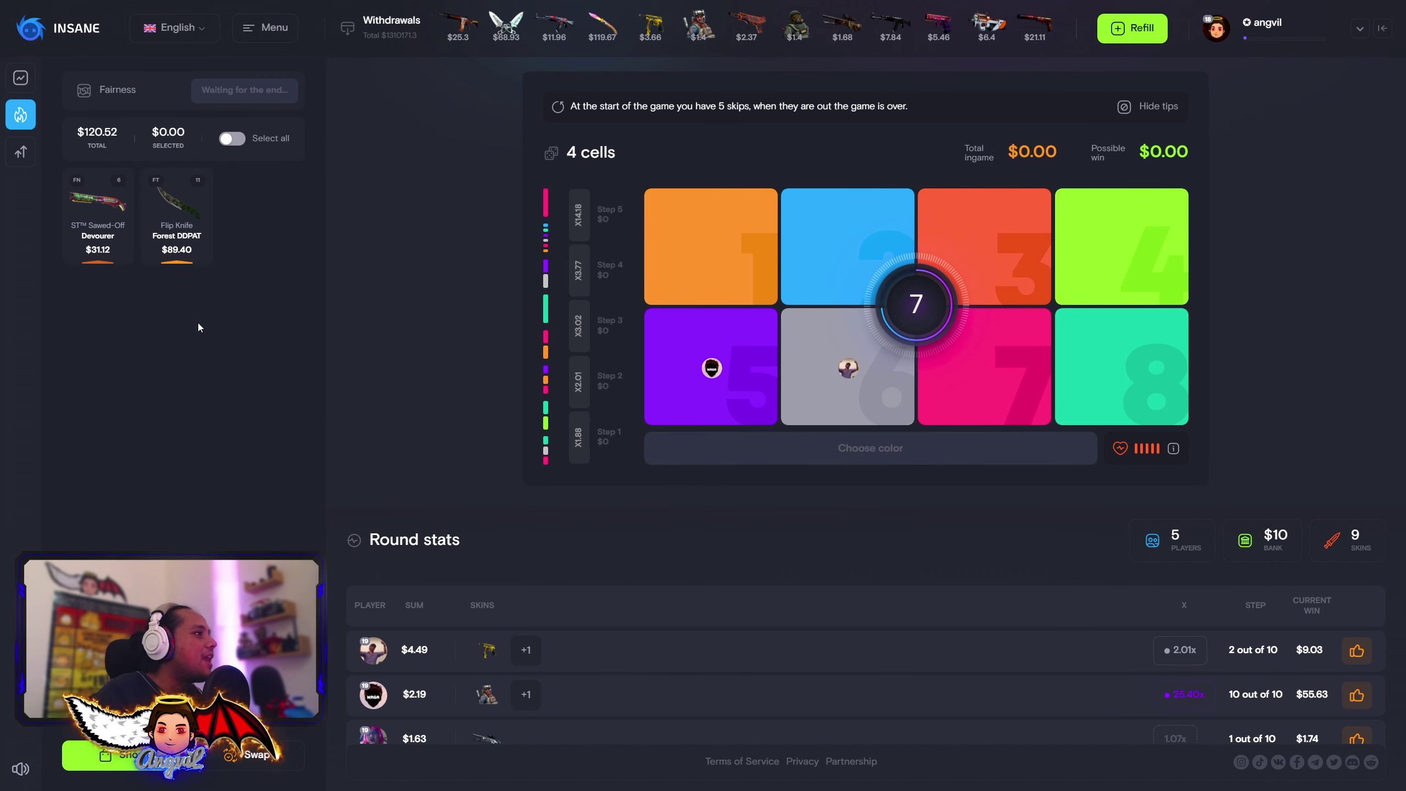
click(176, 219)
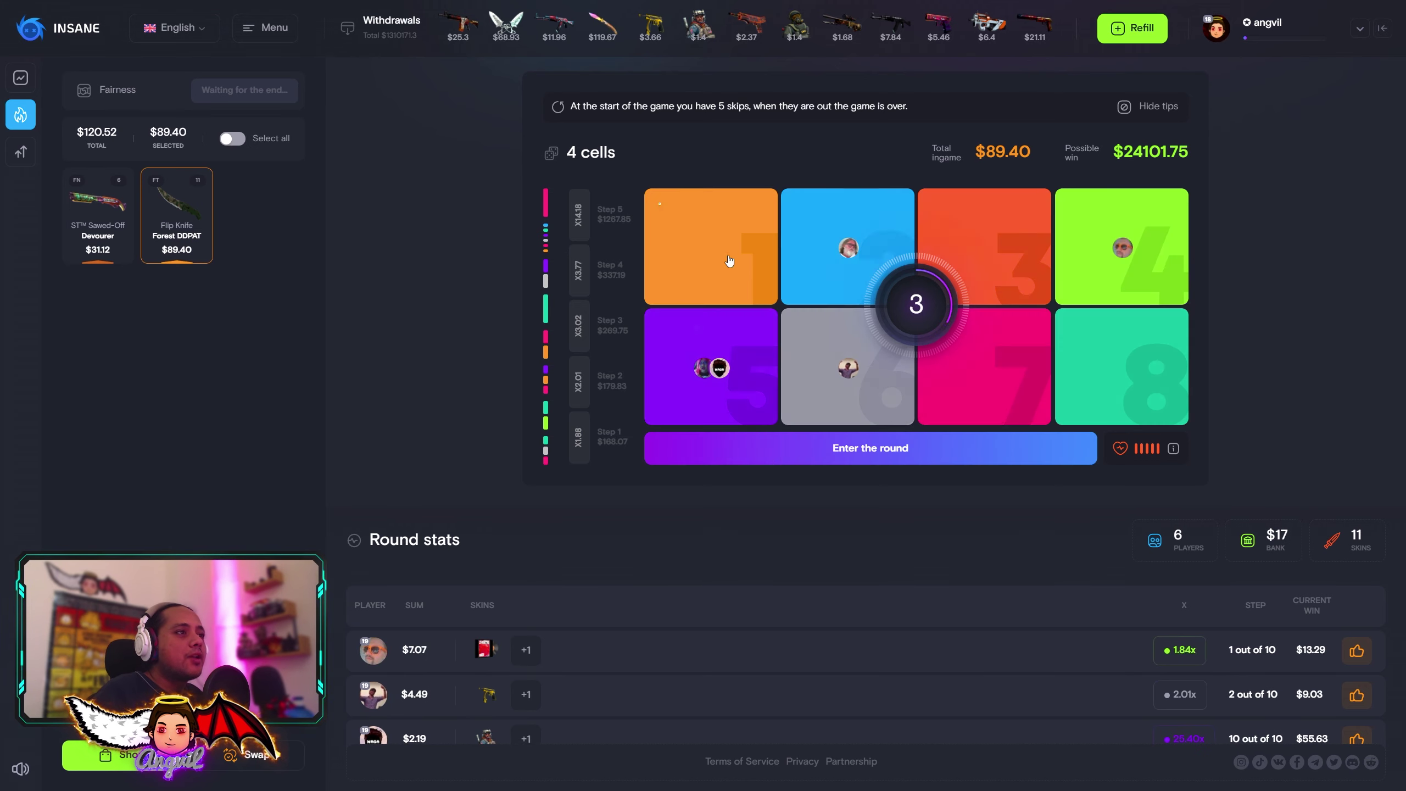
click(715, 264)
click(659, 451)
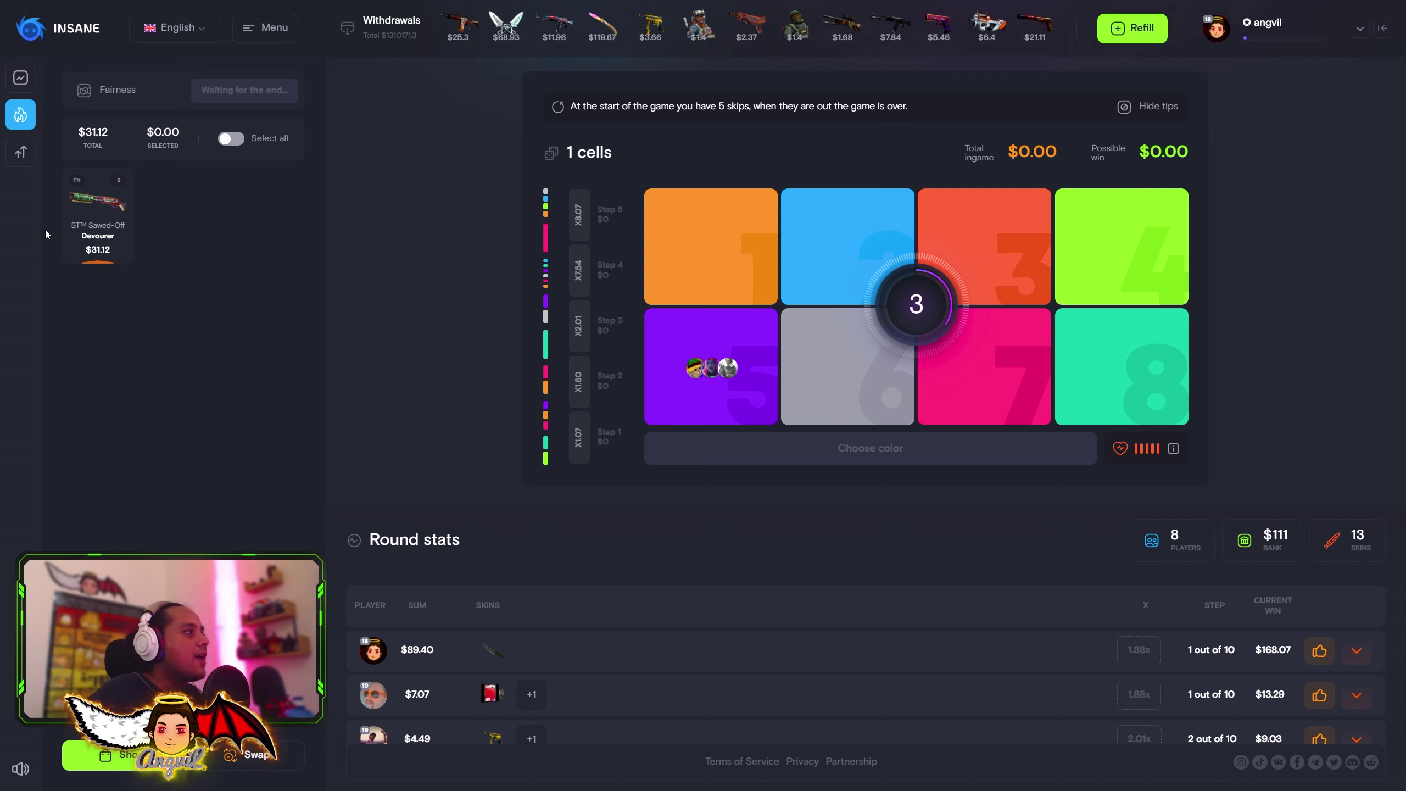
Bet the Devourer and advance it through cells 1, 7 and 2, reaching $234.75 at step 4
click(96, 214)
click(716, 288)
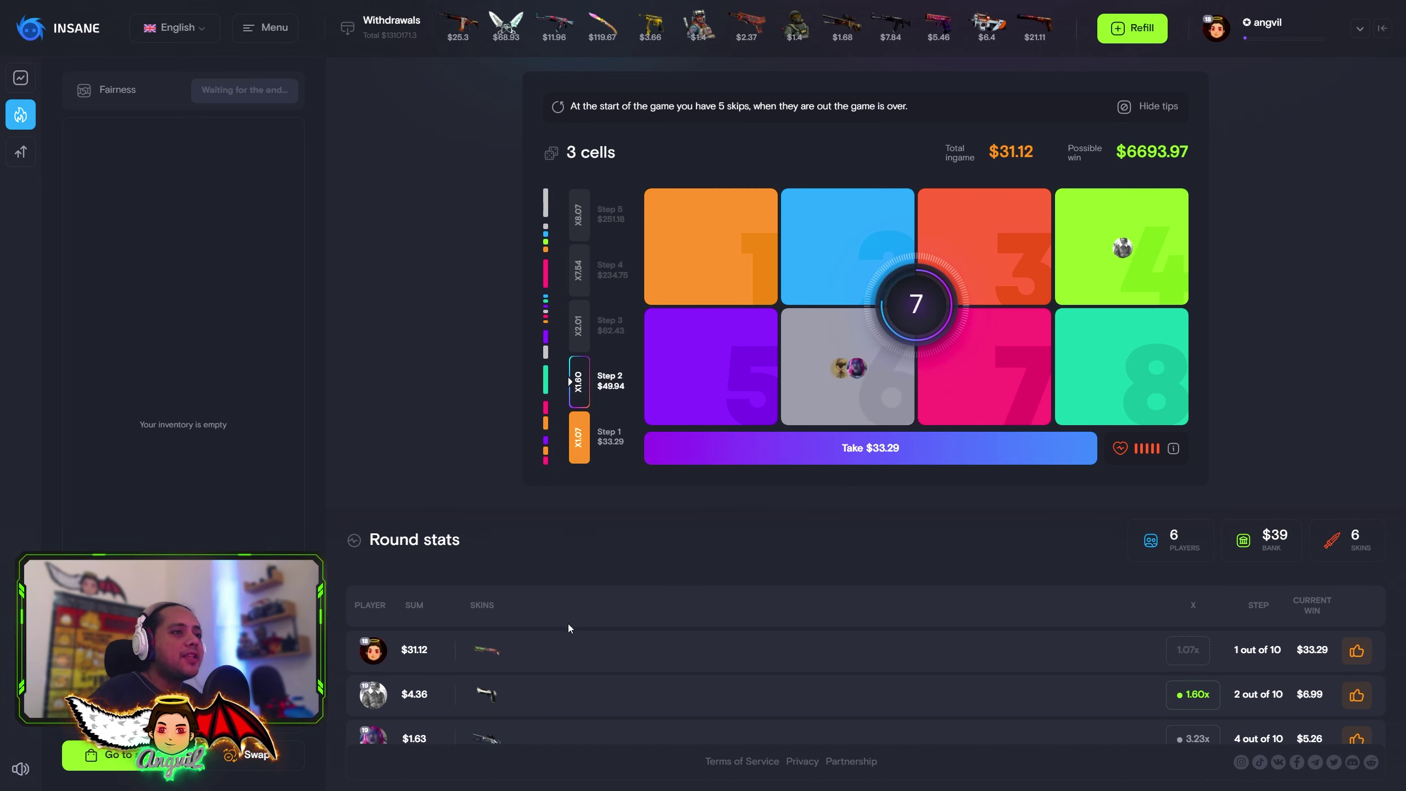
click(989, 385)
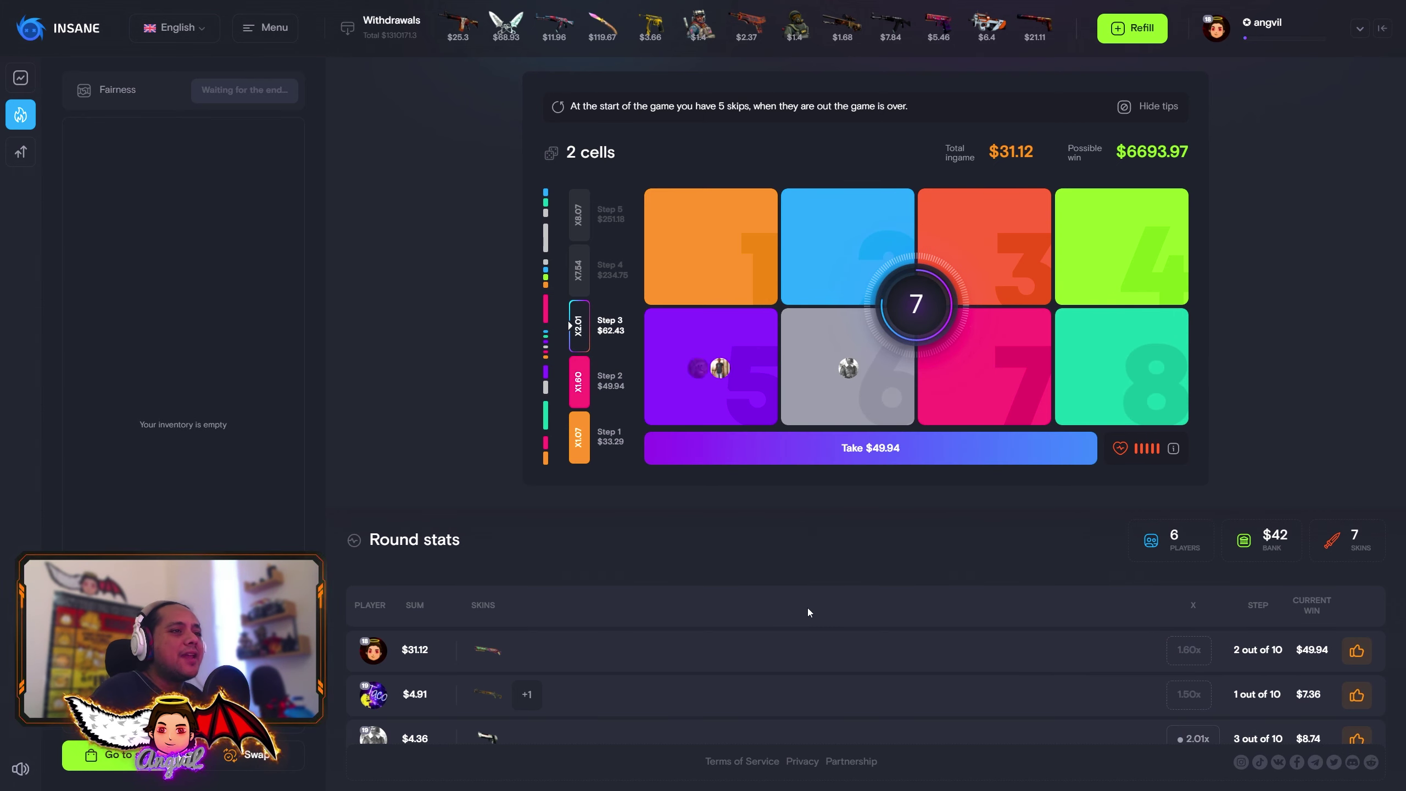
click(836, 254)
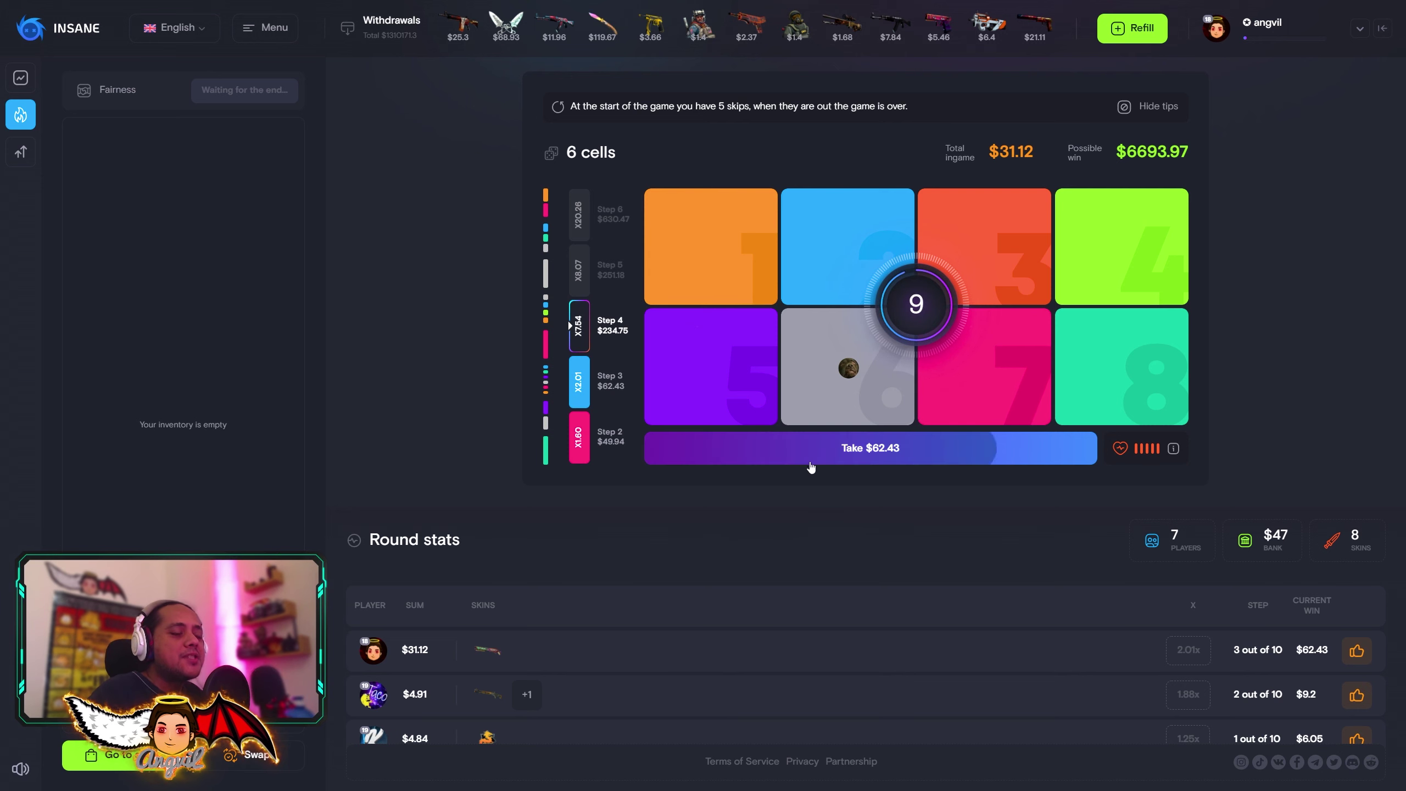
click(871, 466)
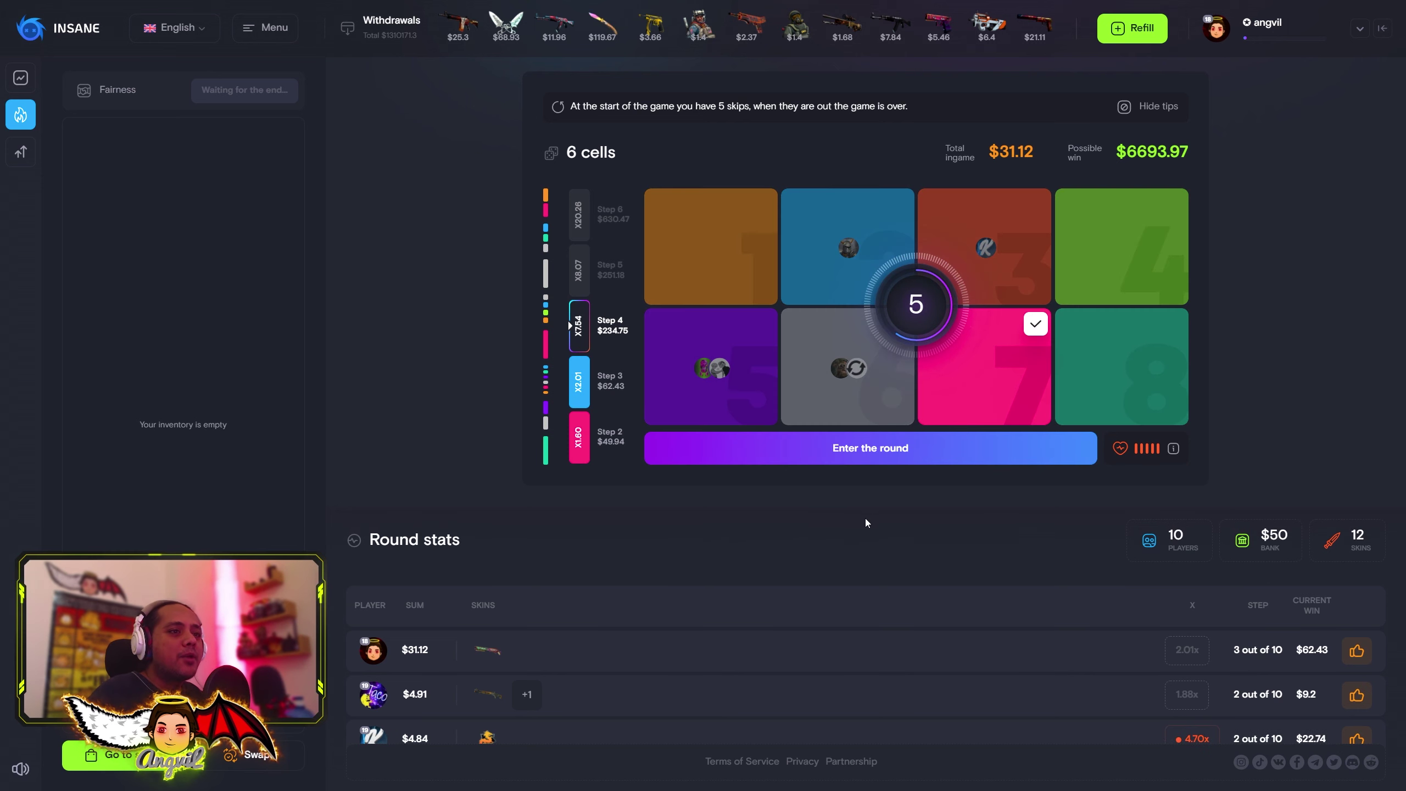
click(868, 465)
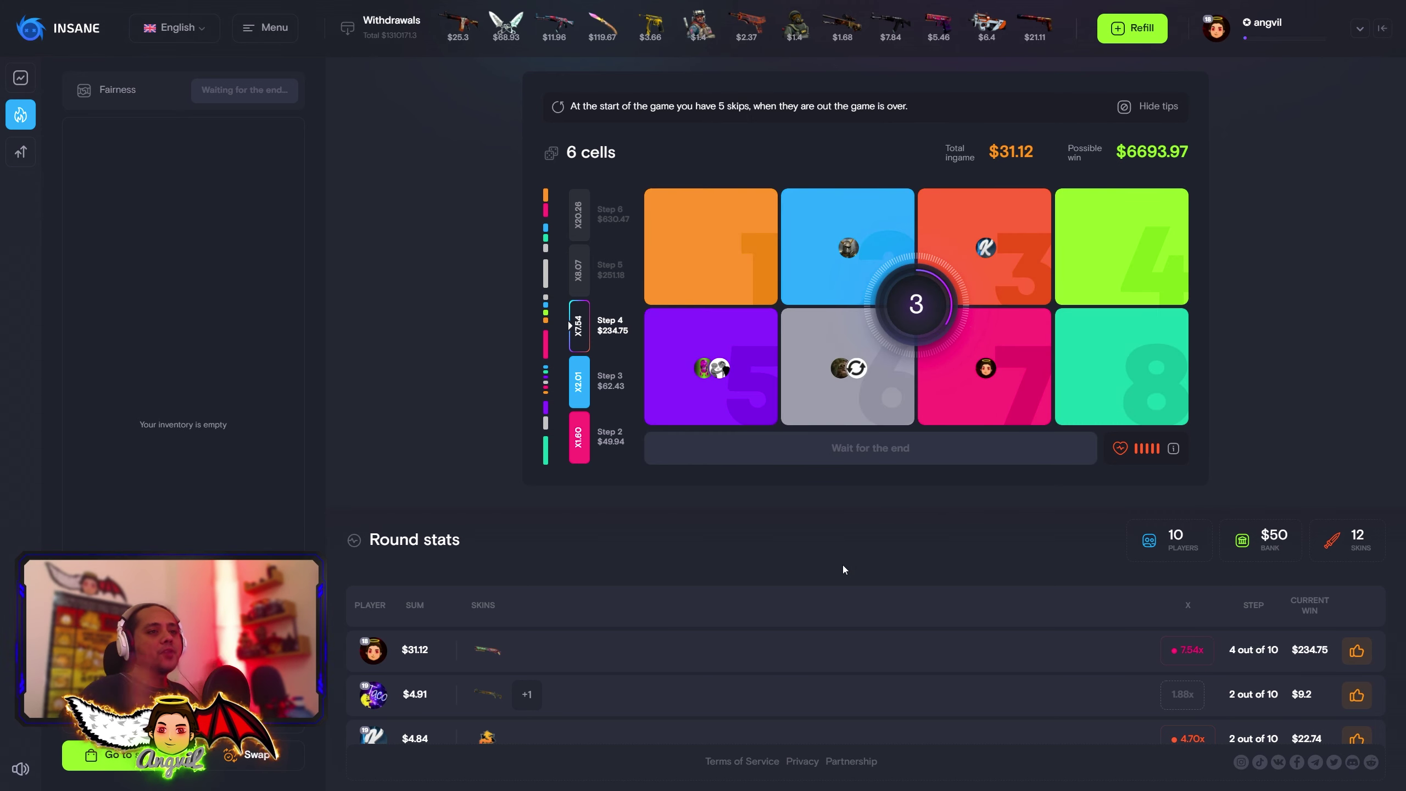